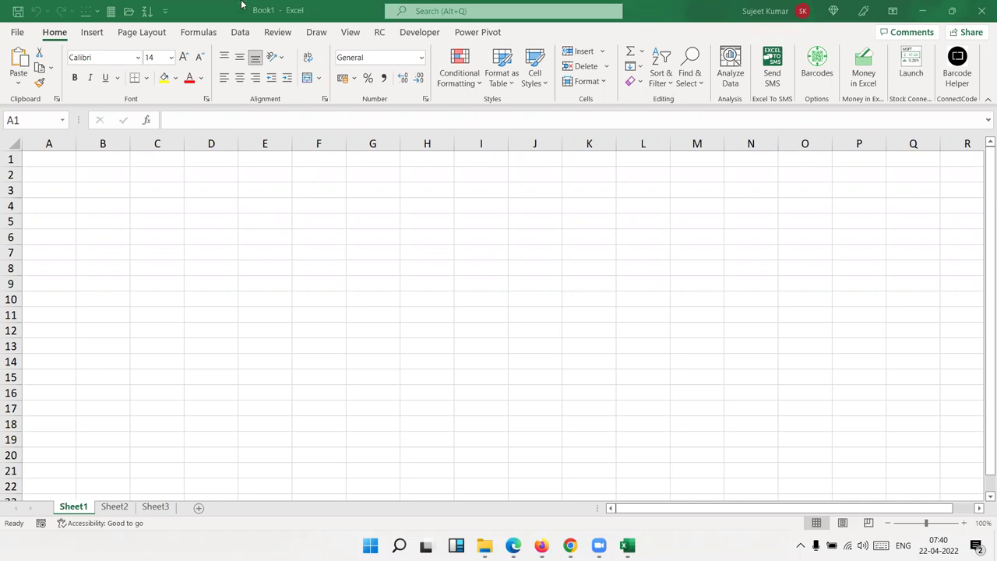
Step: Show the Macros dropdown from the View tab for the blank Book1 workbook
click(358, 35)
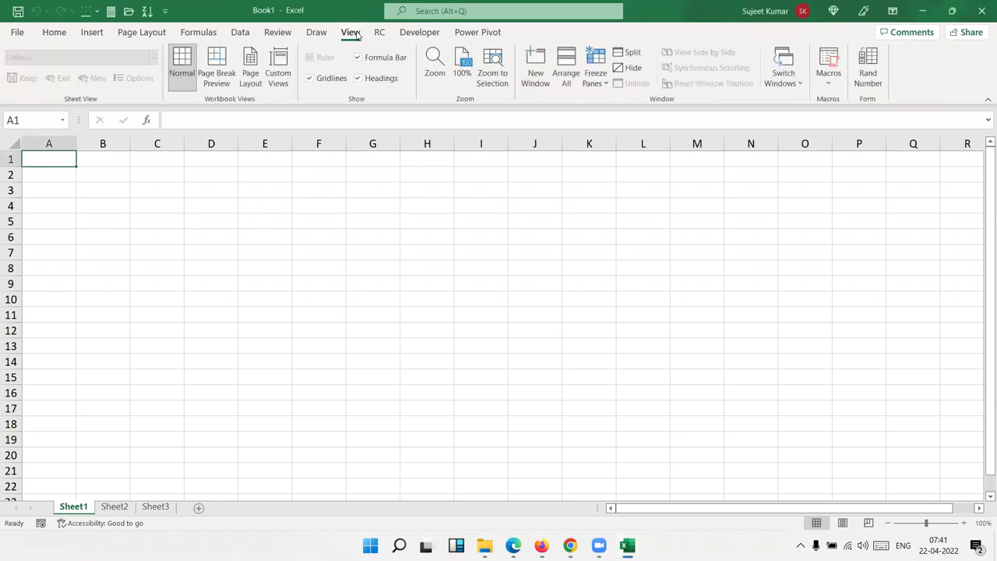
click(834, 82)
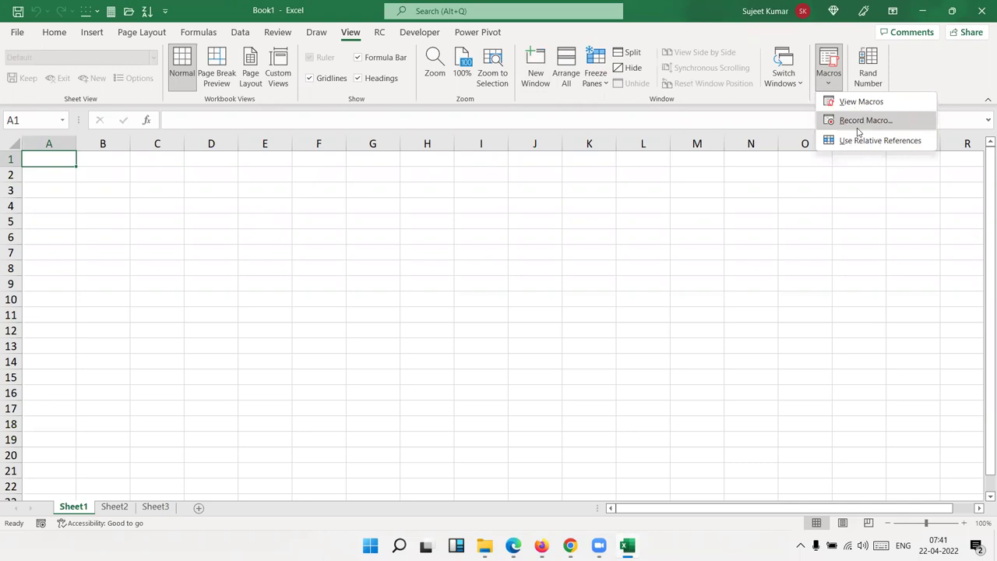
click(469, 287)
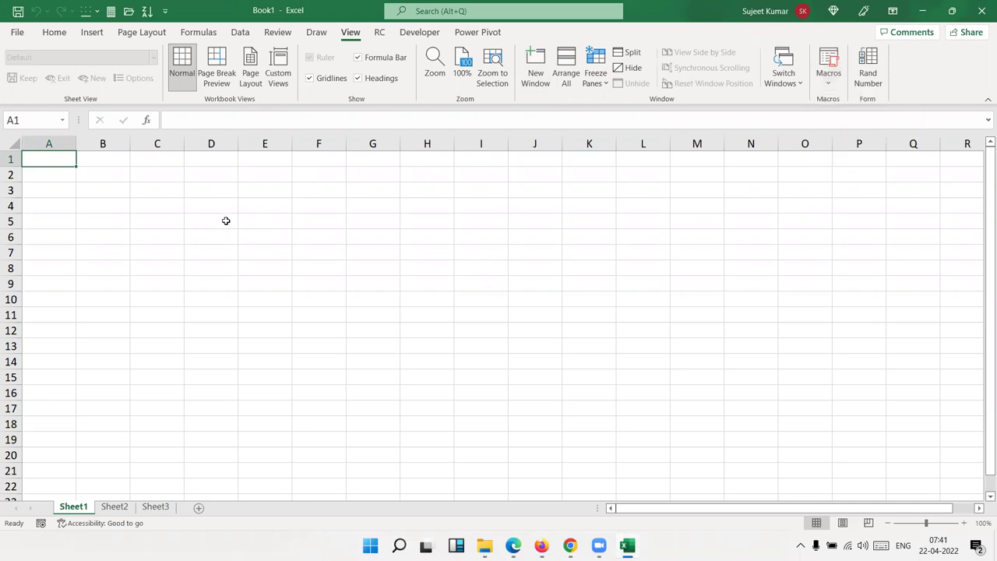
click(232, 173)
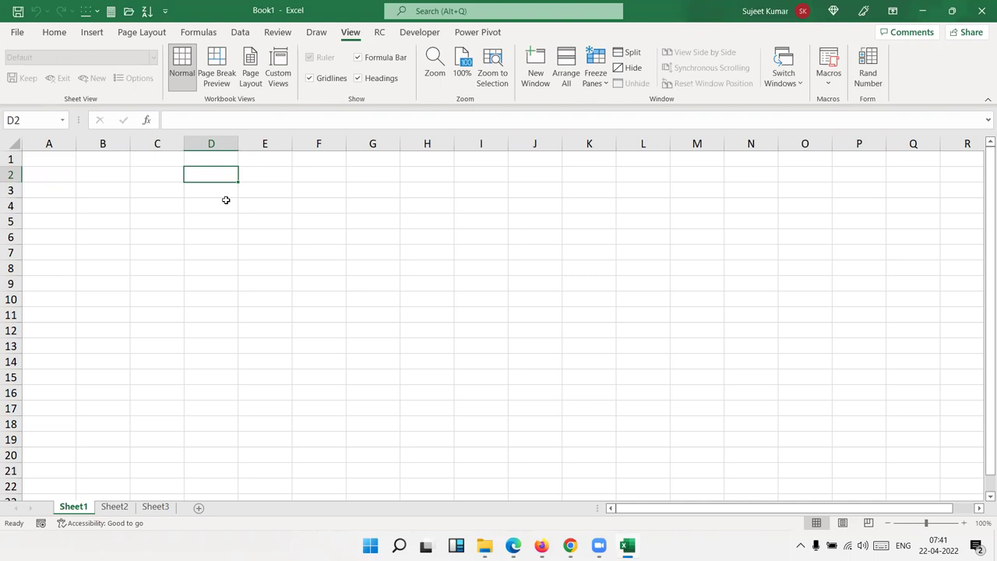
click(137, 183)
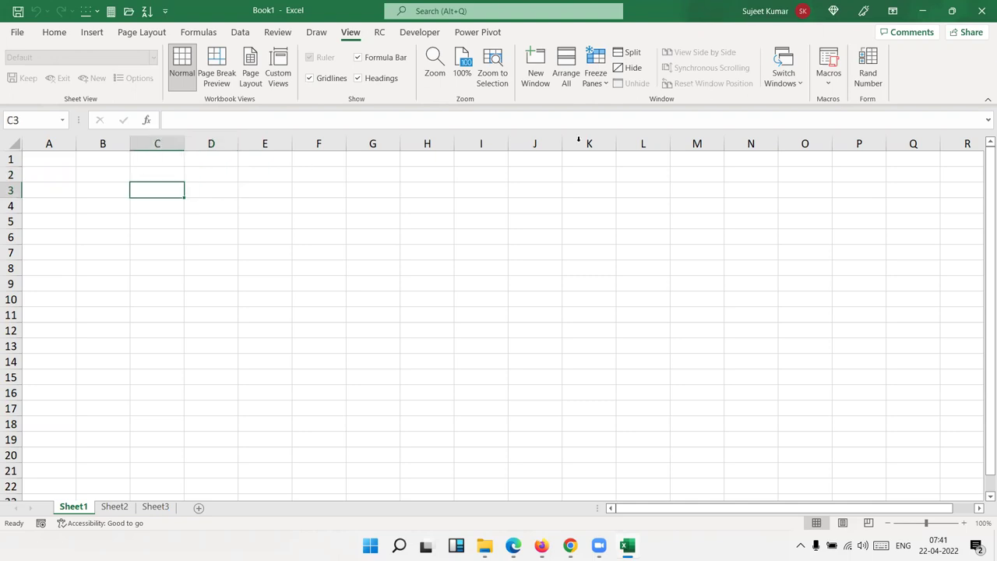
click(828, 84)
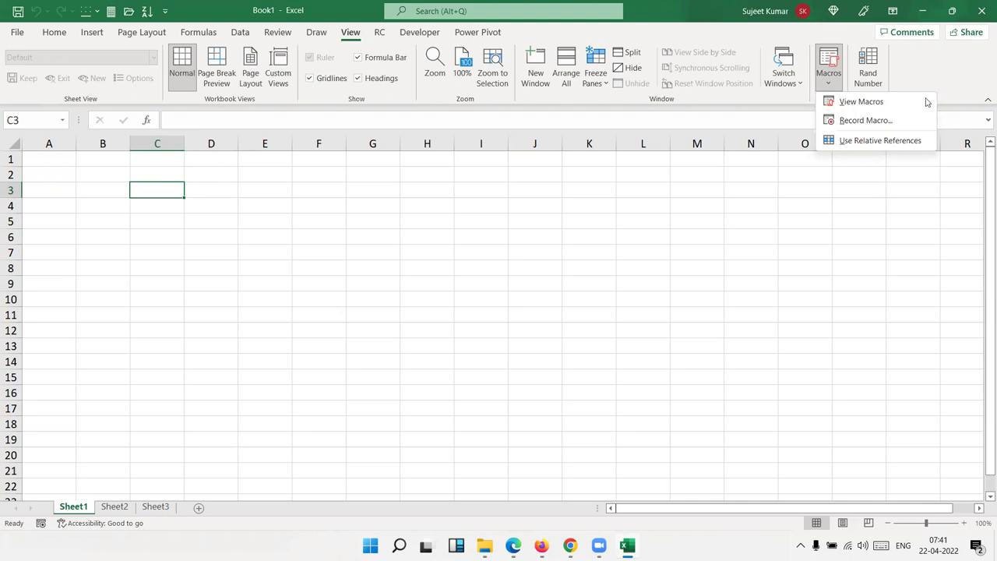
Step: Record Macro1 with default settings by typing Name, Roll and Marks across A1:C1, then stop recording
click(903, 120)
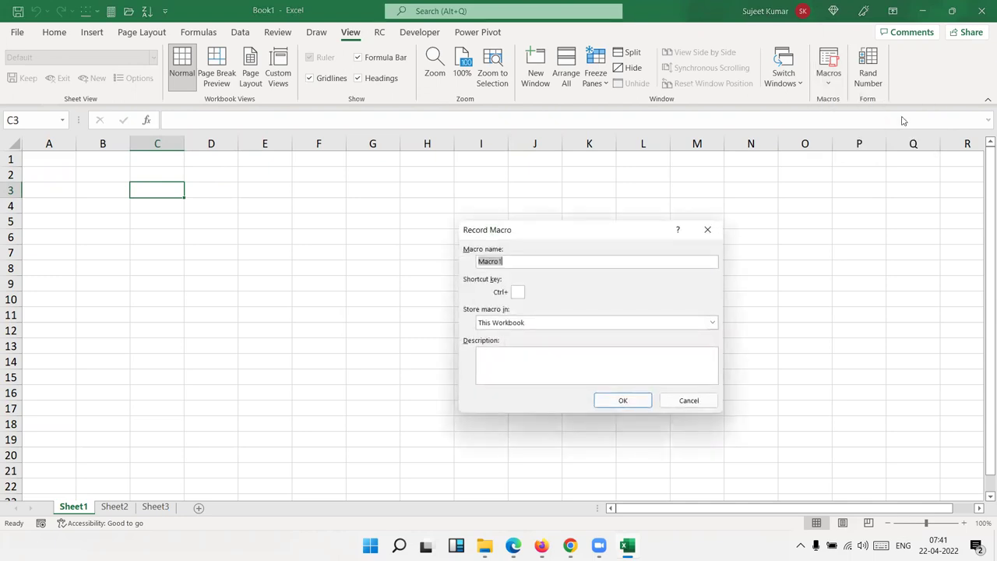
click(620, 402)
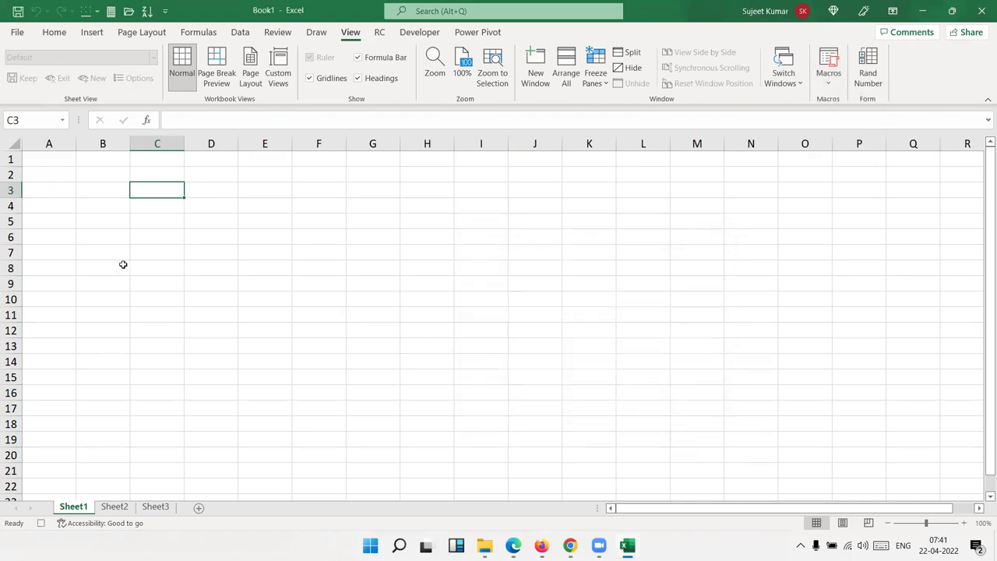
click(63, 161)
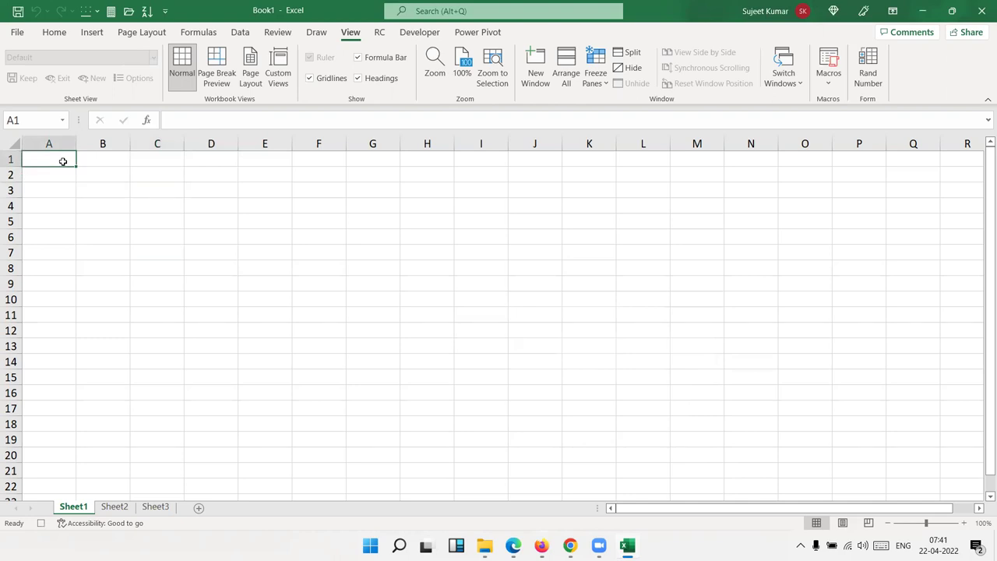
text(Name)
key(Tab)
text(Roll)
key(Tab)
text(Marks)
key(Return)
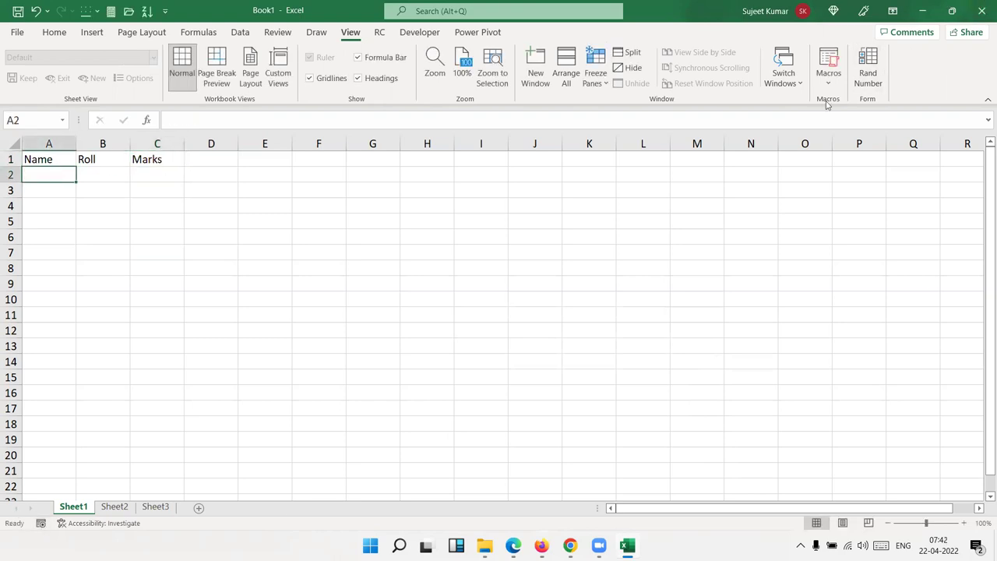
click(828, 74)
Step: Clear the headers in A1:D2 and run Macro1 to refill Name, Roll and Marks
key(Escape)
drag(220, 174, 35, 159)
key(Delete)
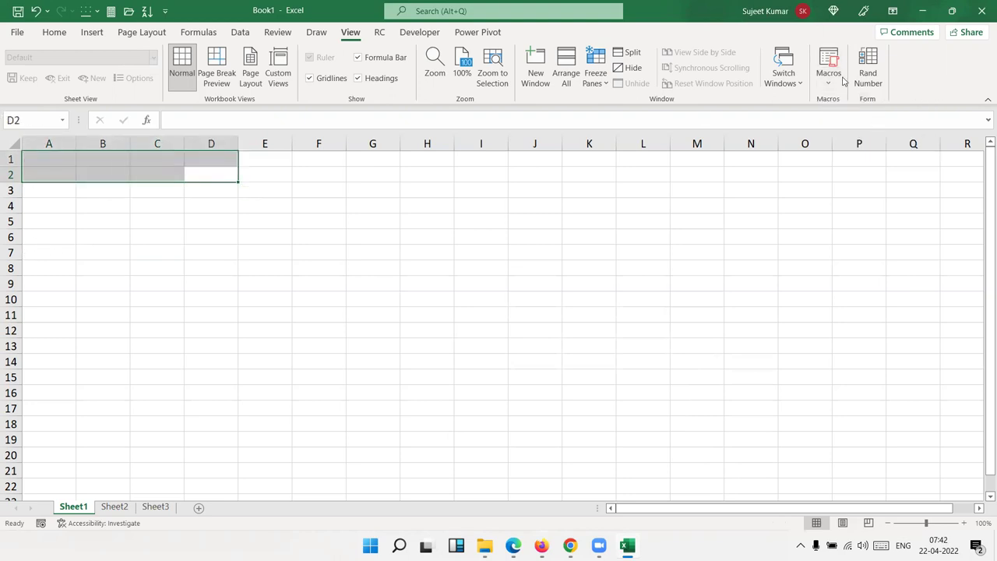
click(829, 78)
click(845, 101)
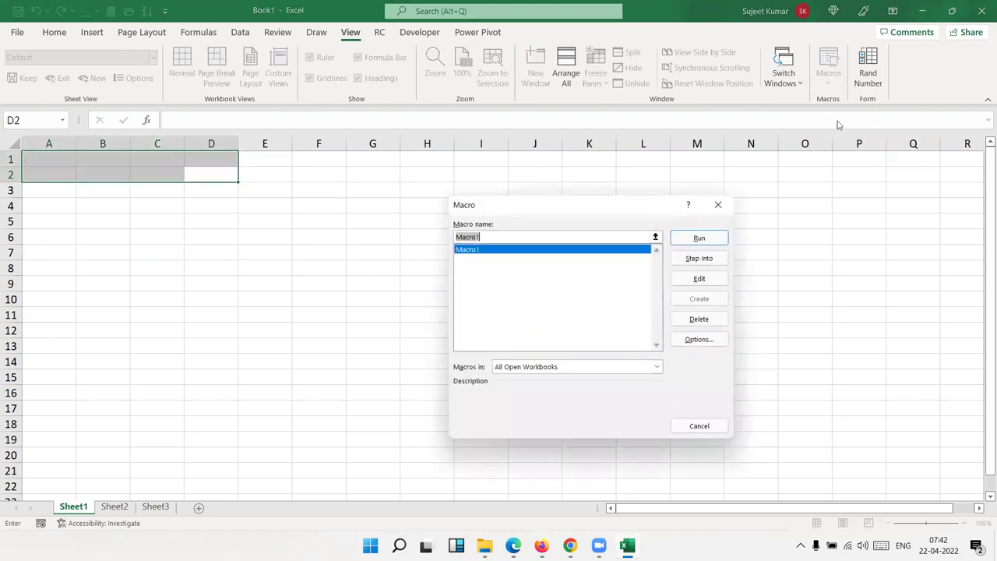
click(698, 237)
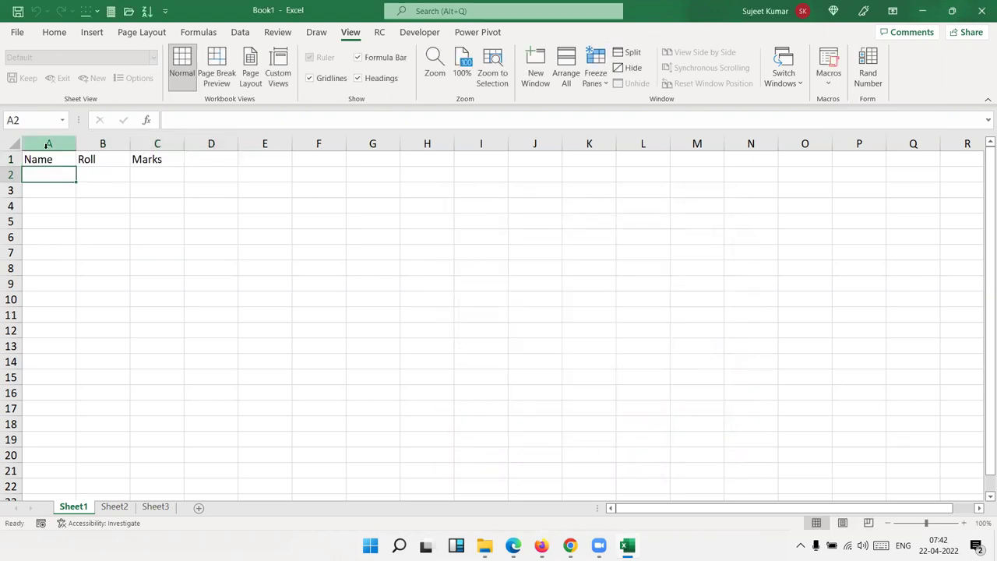
Step: Reselect A1:D2 and open Macro1's code in the VBA editor
drag(43, 159, 195, 173)
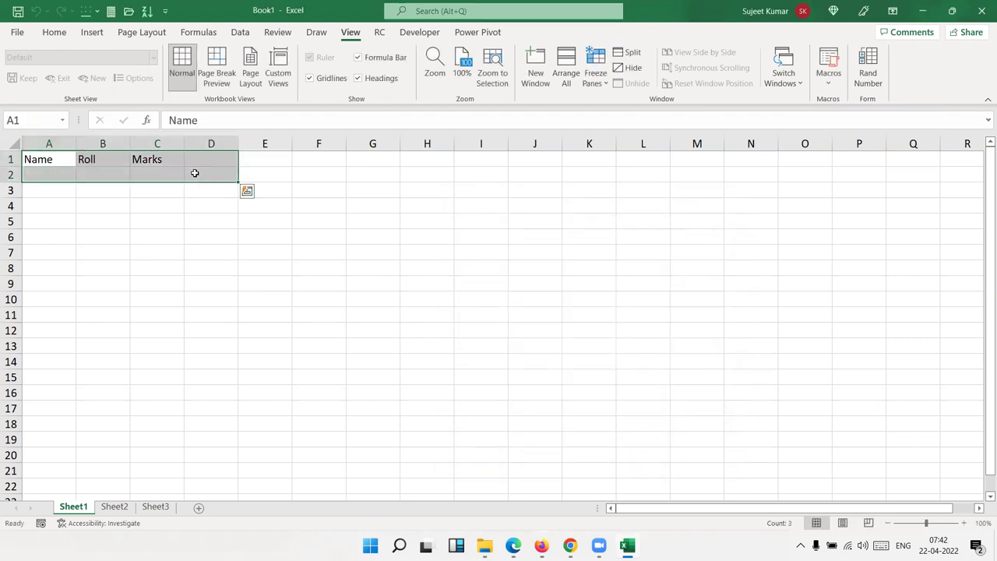
click(830, 92)
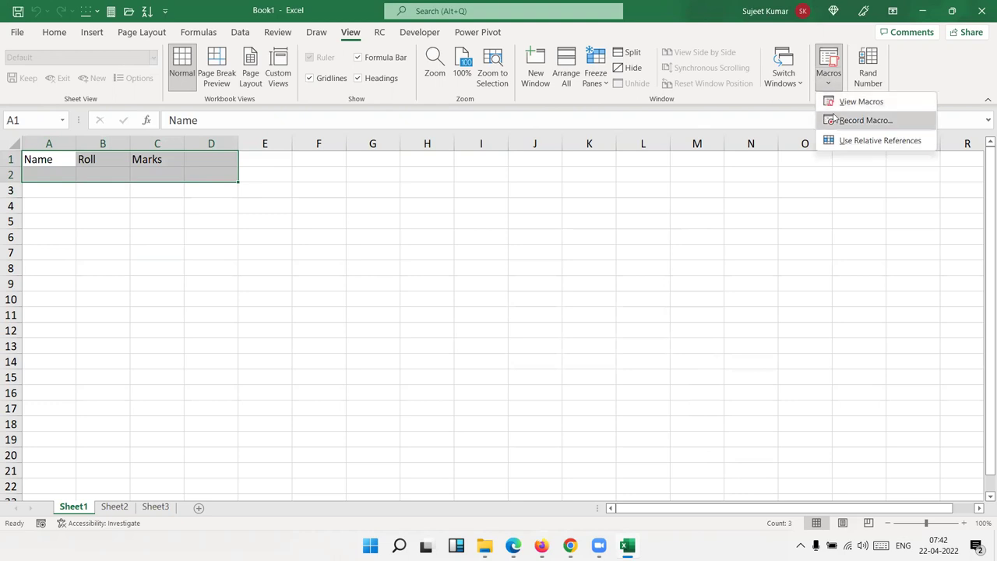
click(839, 102)
click(699, 278)
key(alt+F11)
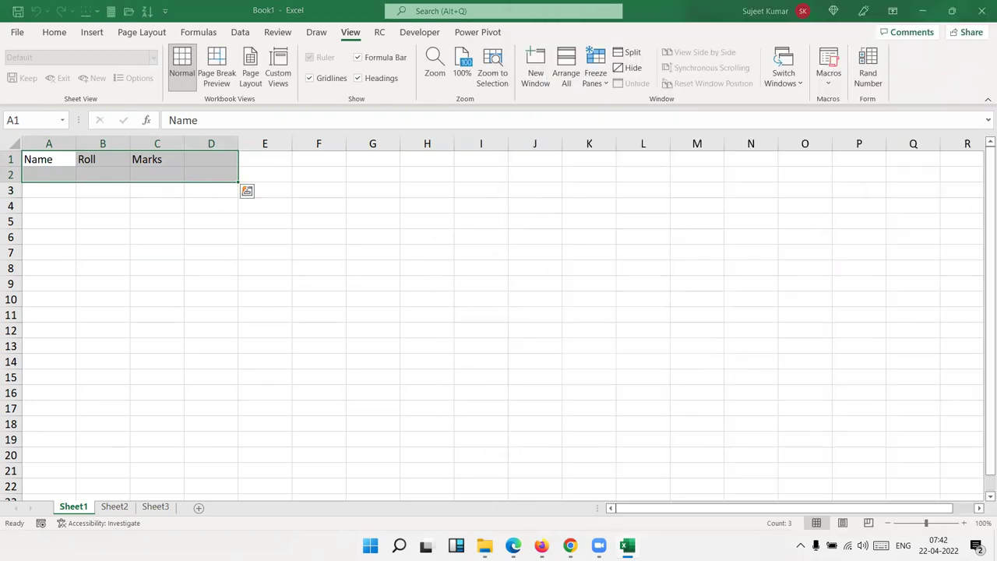
Step: Snap the VBA editor to the right half and the Excel workbook to the left half
click(952, 11)
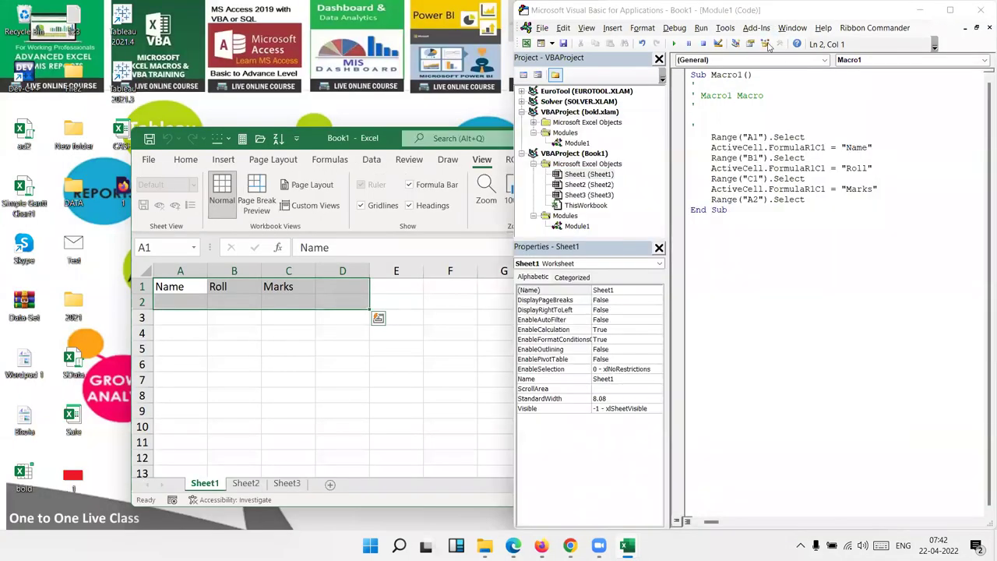
mouse_move(954, 19)
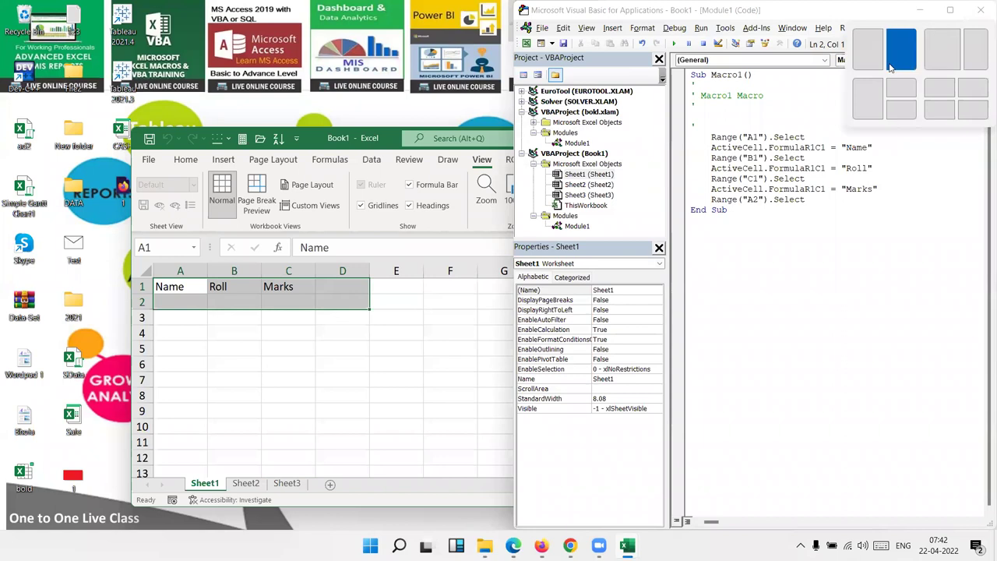
click(894, 55)
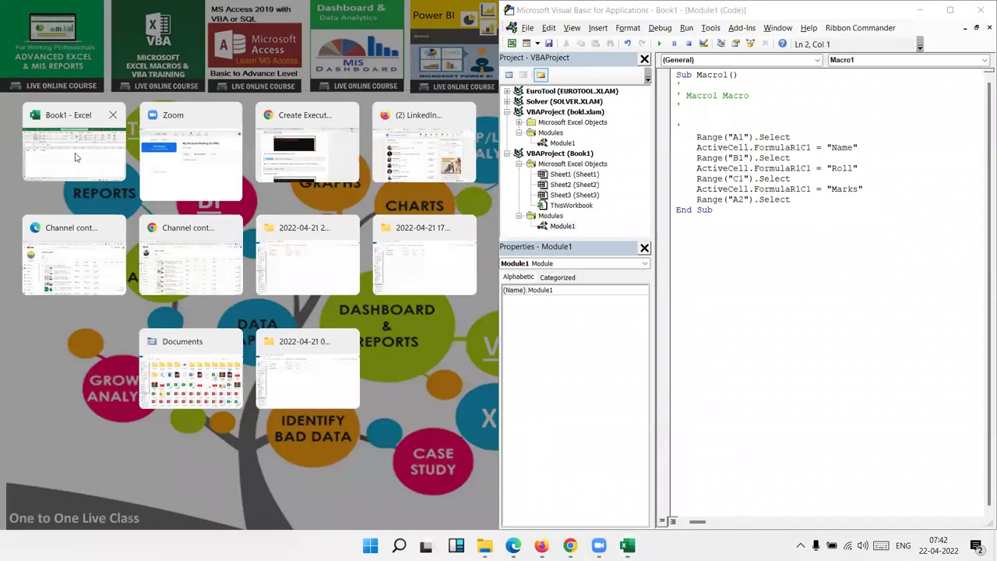
click(75, 152)
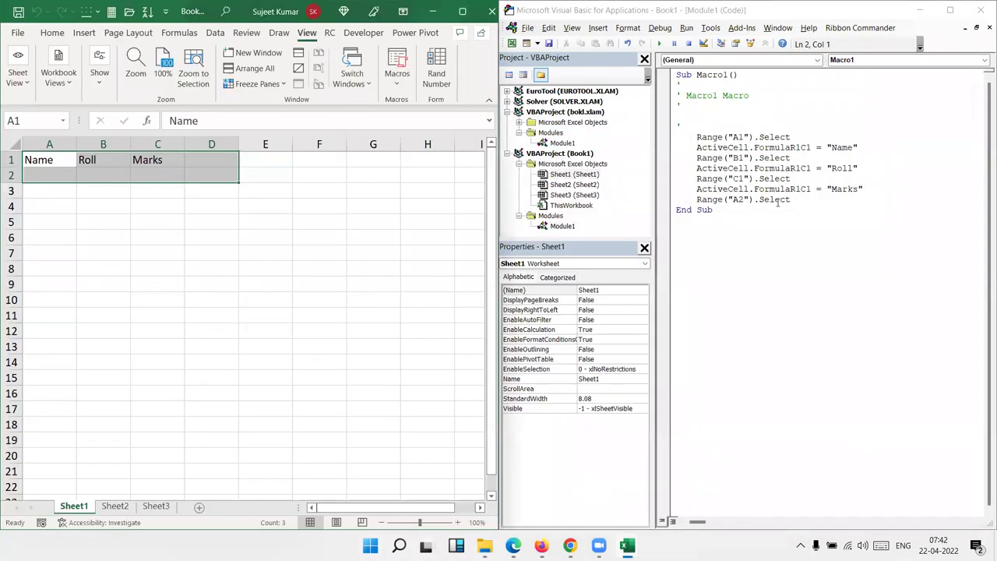
click(788, 199)
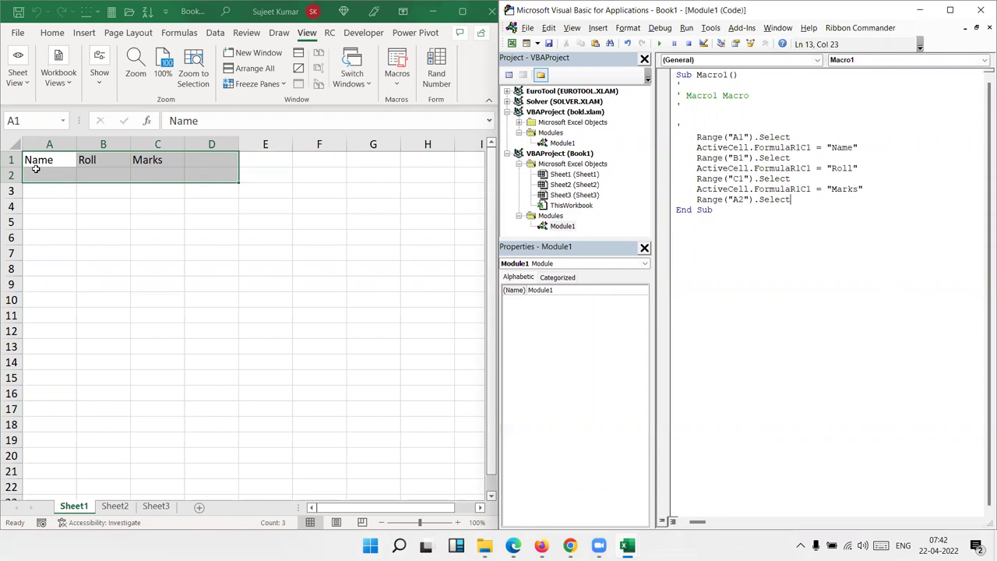
Step: Highlight Macro1's statements entering Name, Roll and Marks through Range("A2").Select
click(35, 169)
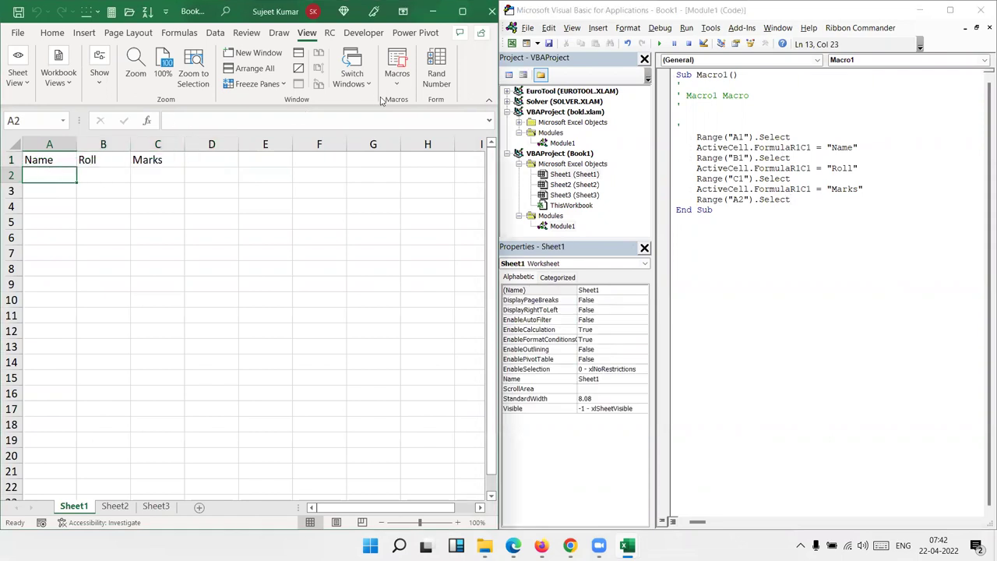
click(256, 179)
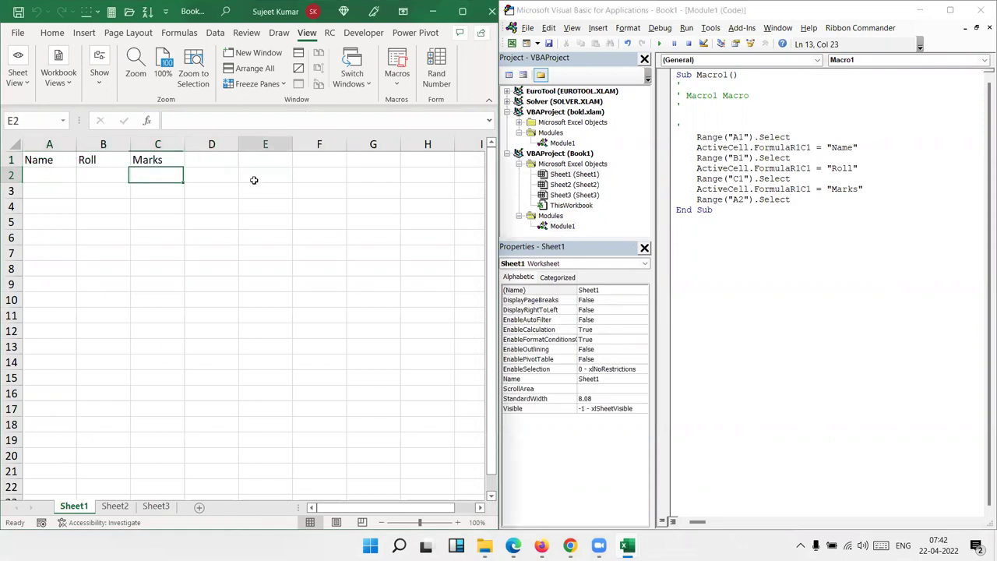
click(394, 84)
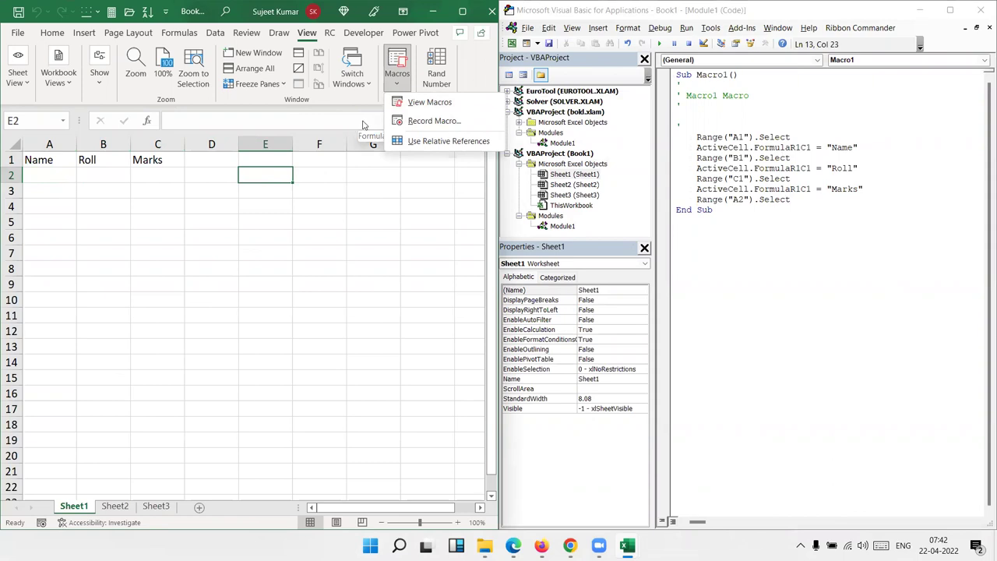
click(795, 197)
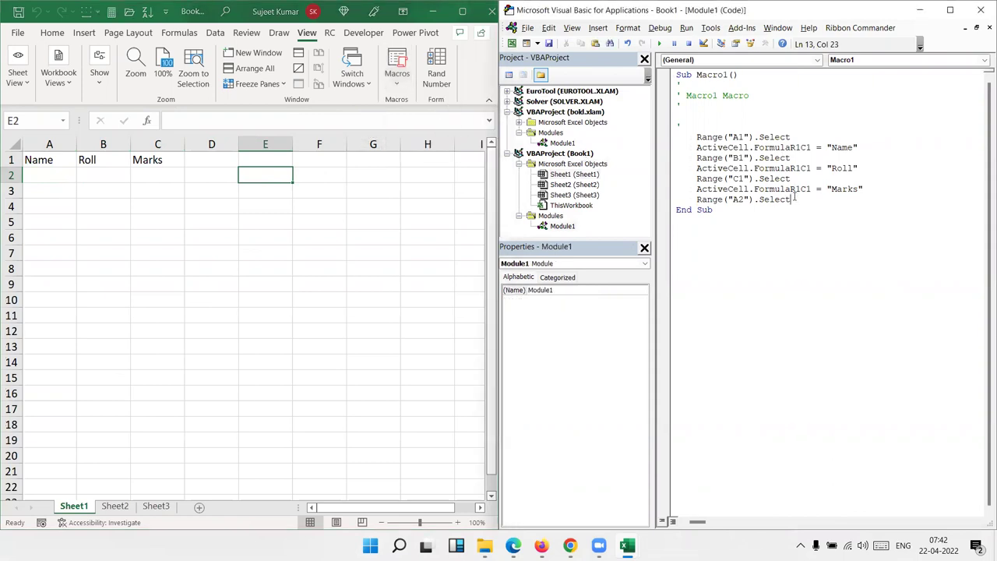
drag(794, 197, 679, 117)
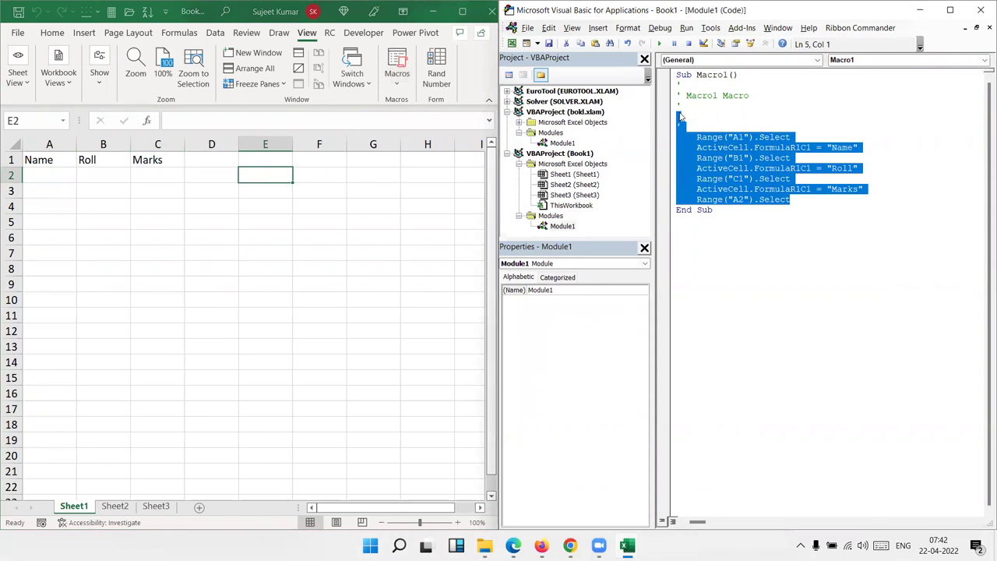
Step: Select Macro1's full code from Sub Macro1() down to End Sub
mouse_move(792, 199)
mouse_down()
mouse_move(744, 189)
mouse_move(696, 139)
mouse_up()
click(736, 221)
drag(737, 221, 613, 16)
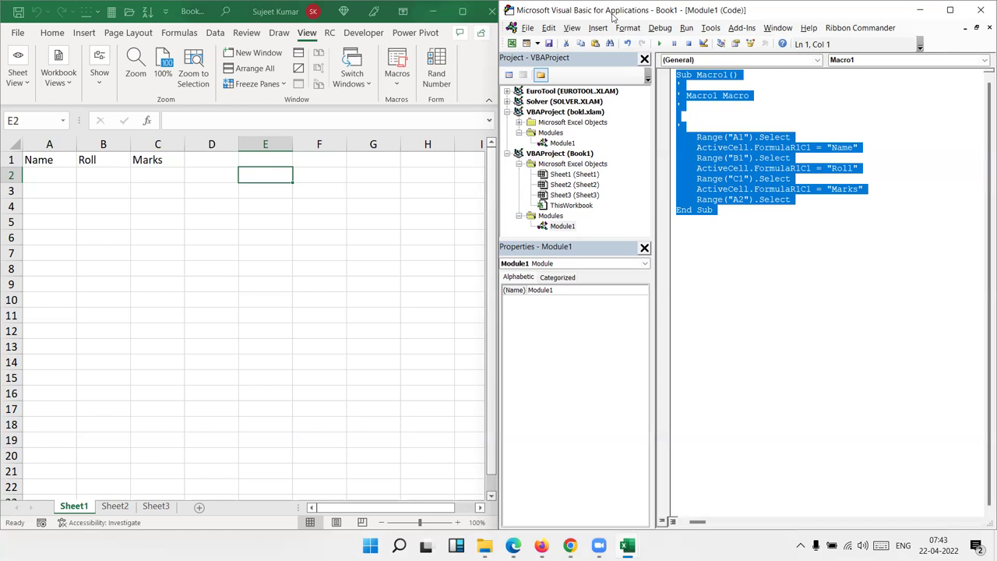
click(243, 170)
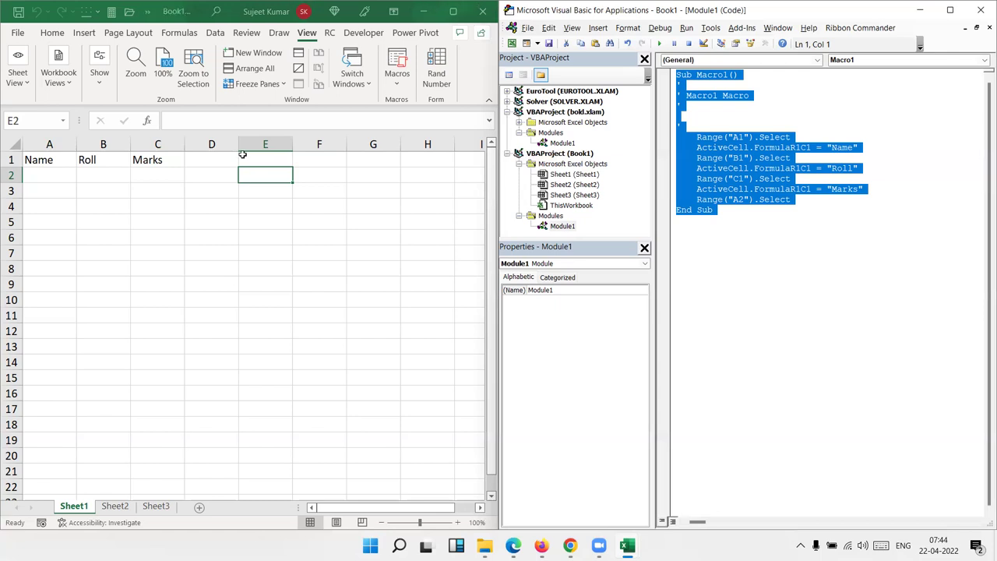
click(140, 158)
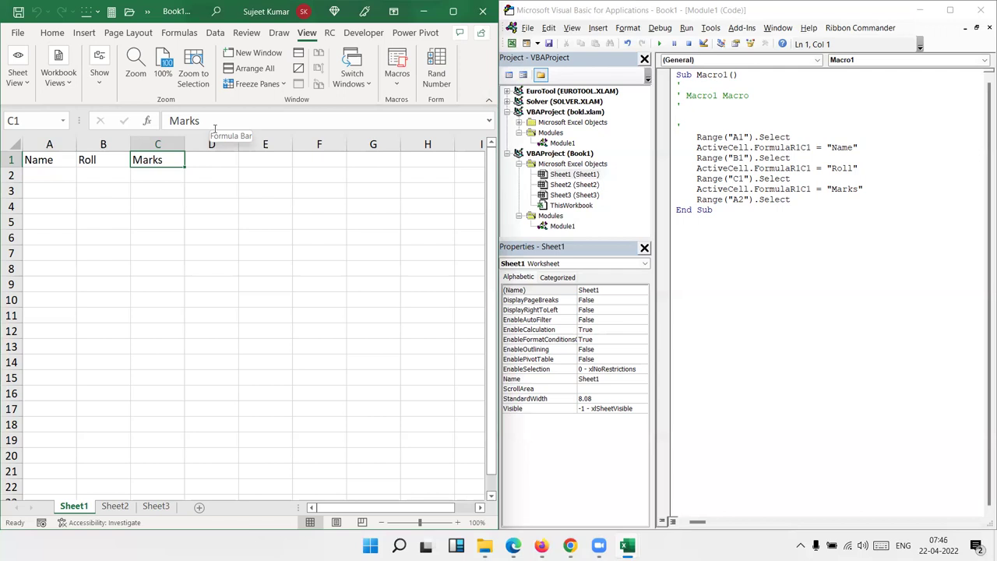
Step: Select D8 and begin recording a macro under the default name Macro2
click(200, 268)
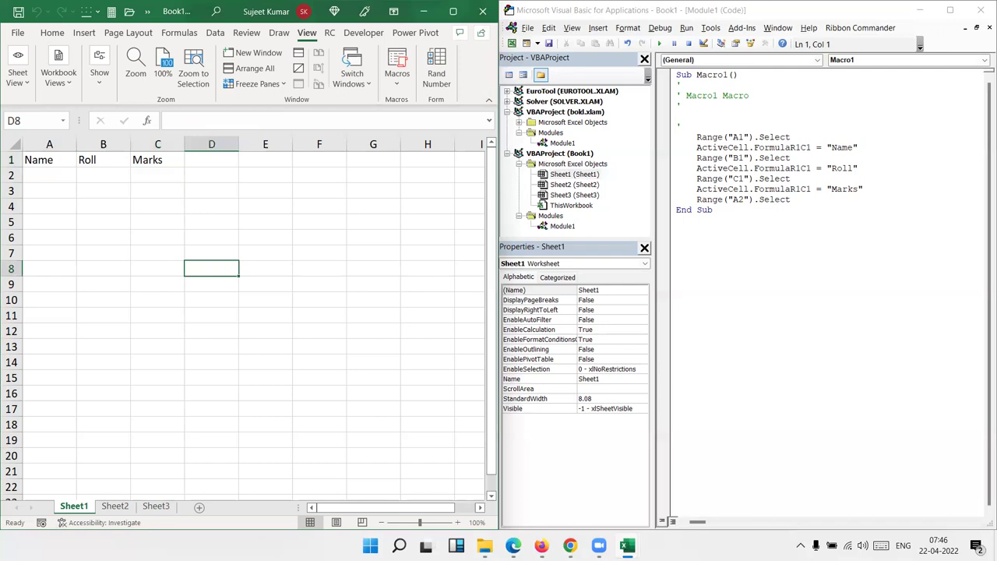
click(41, 521)
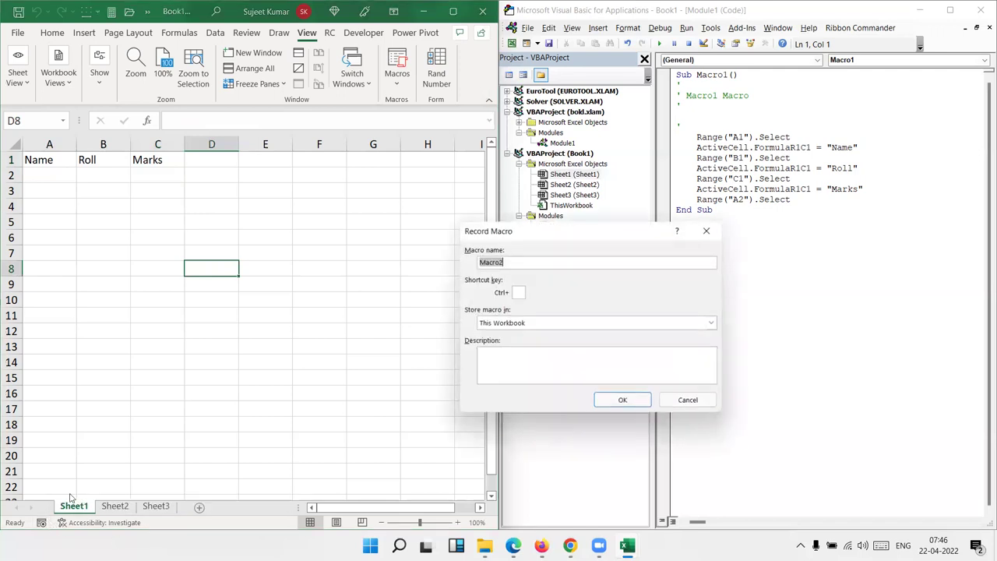
click(627, 399)
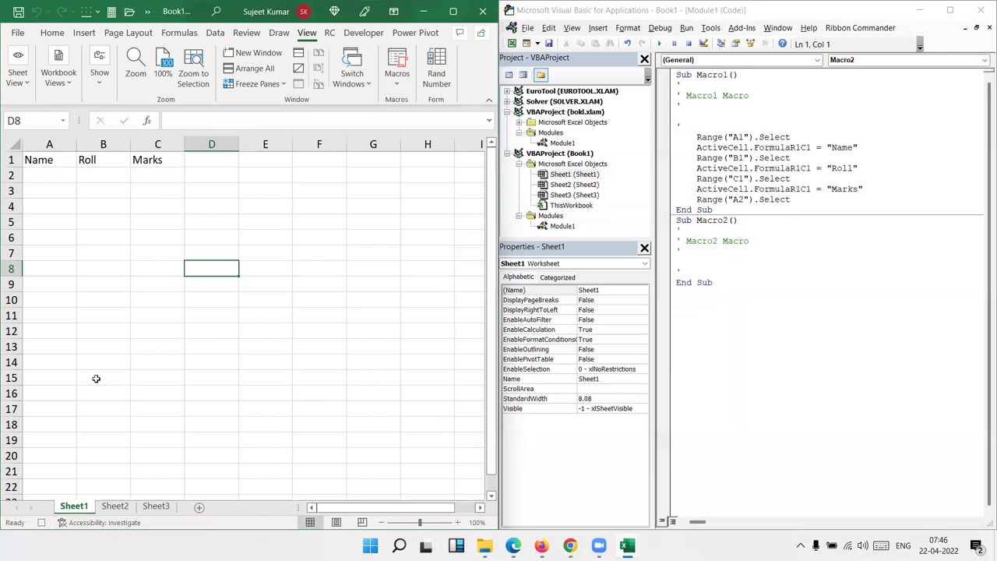
Step: Copy A1 and paste only its value, Name, into D1, then highlight the recorded code
click(69, 156)
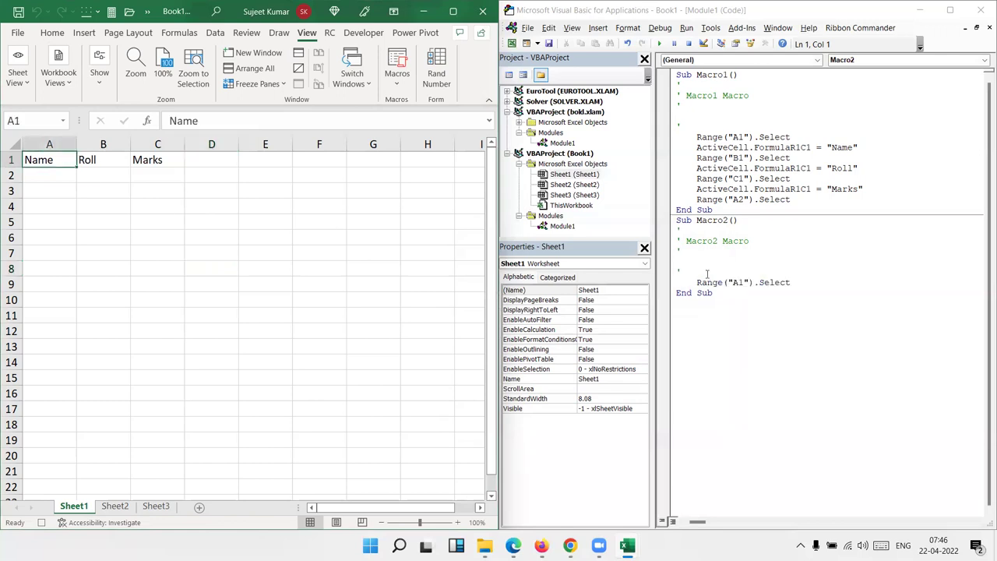
key(ctrl+c)
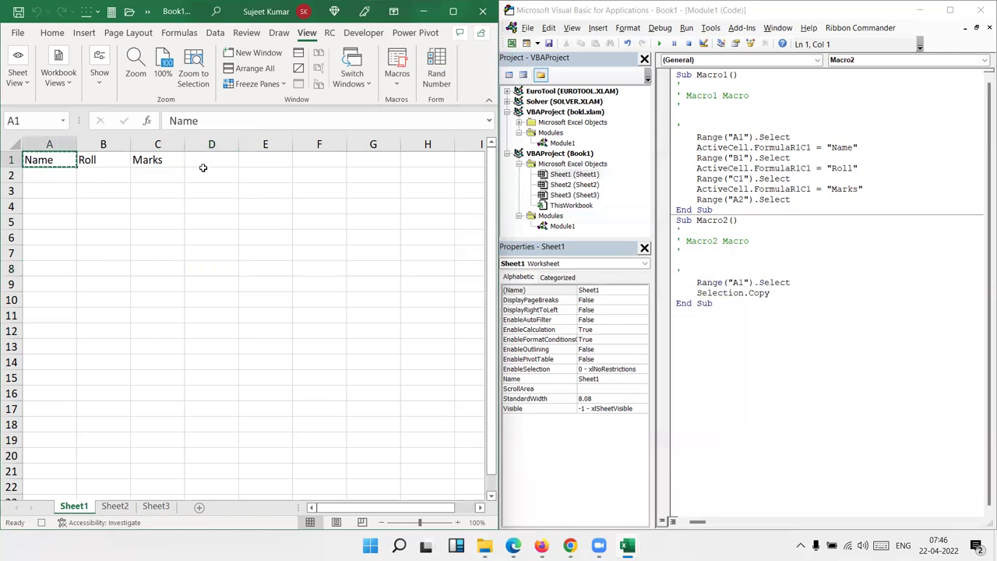
click(205, 158)
right_click(205, 158)
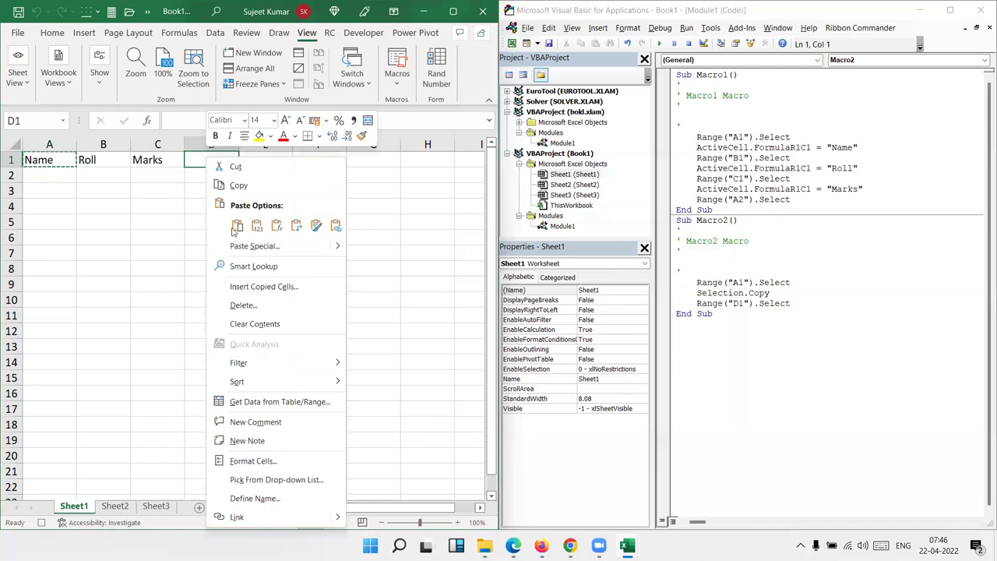
click(256, 226)
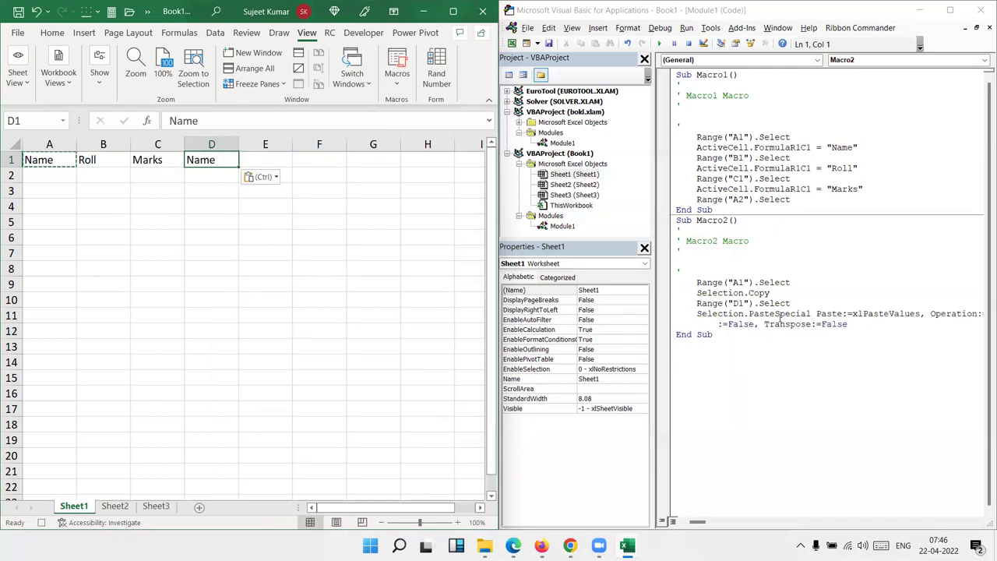
drag(779, 317, 857, 333)
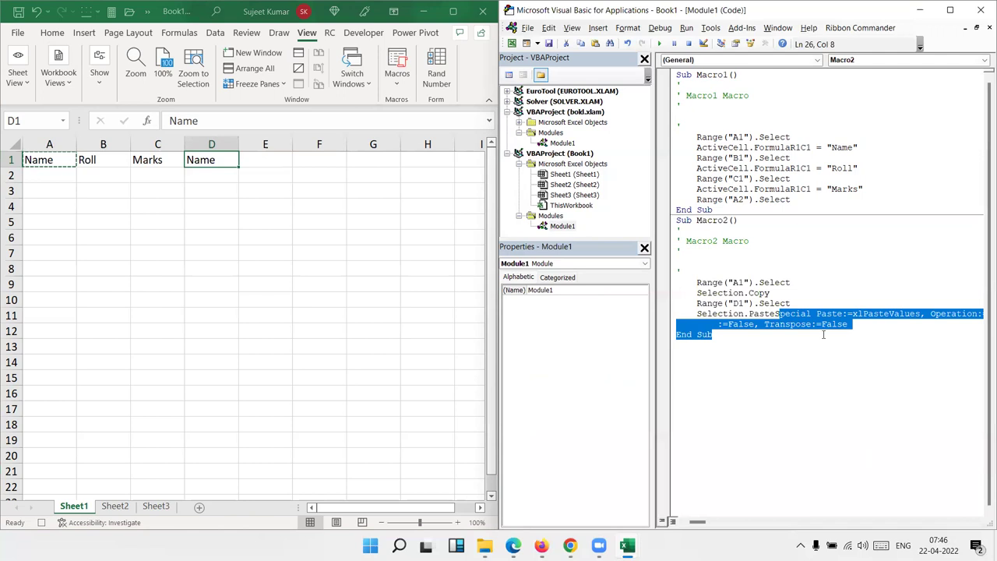
click(42, 521)
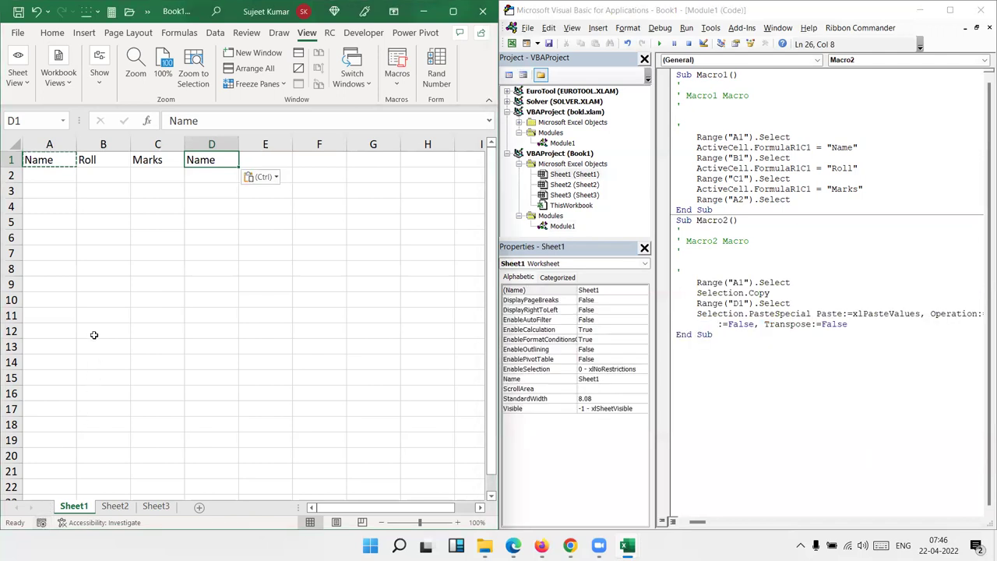
click(51, 32)
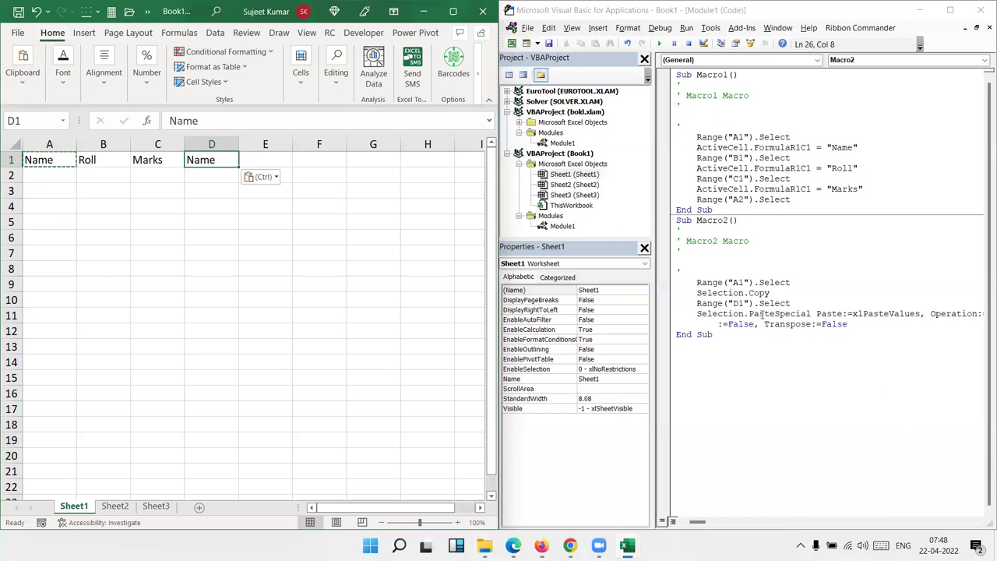
Step: Go through the PasteSpecial line's arguments: xlPasteValues, xlNone, SkipBlanks and Transpose False
drag(757, 313, 915, 339)
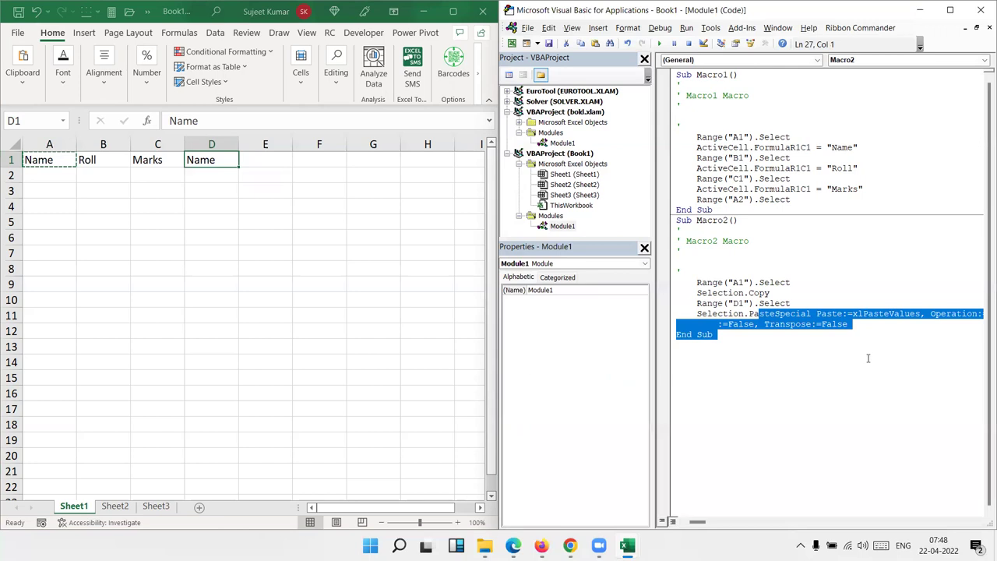
click(915, 342)
double_click(726, 316)
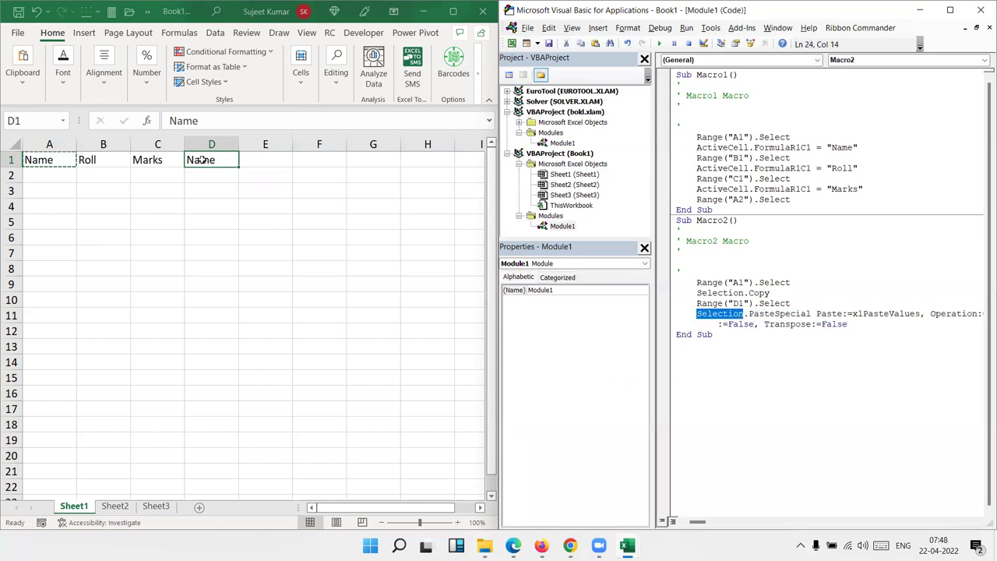
double_click(795, 316)
click(817, 315)
double_click(873, 321)
double_click(880, 313)
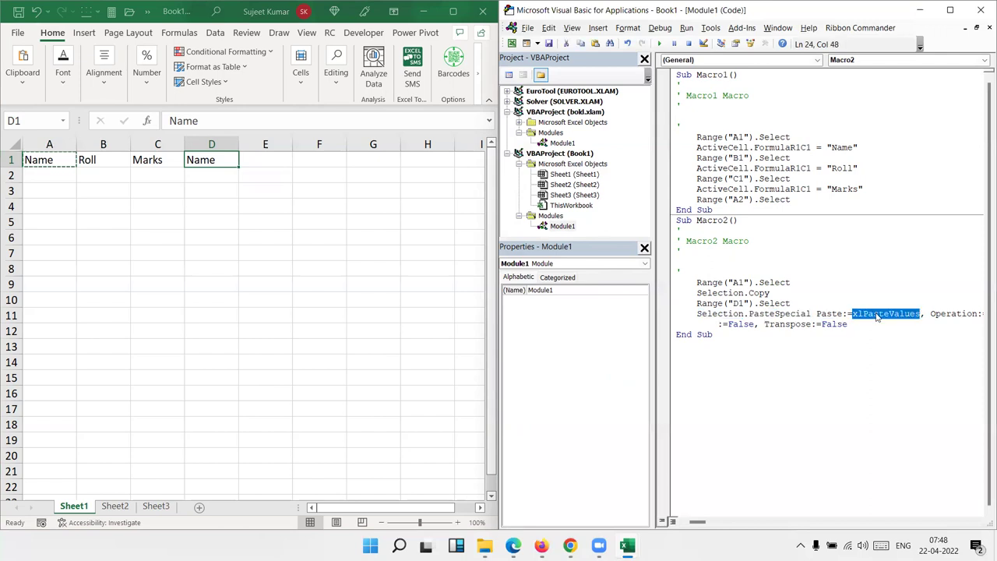
drag(956, 314, 985, 313)
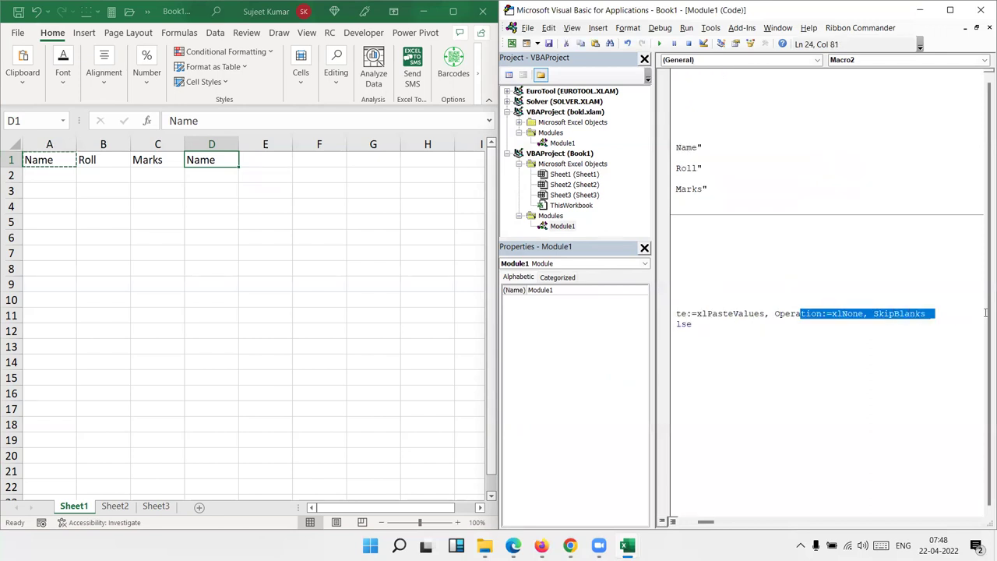
double_click(849, 314)
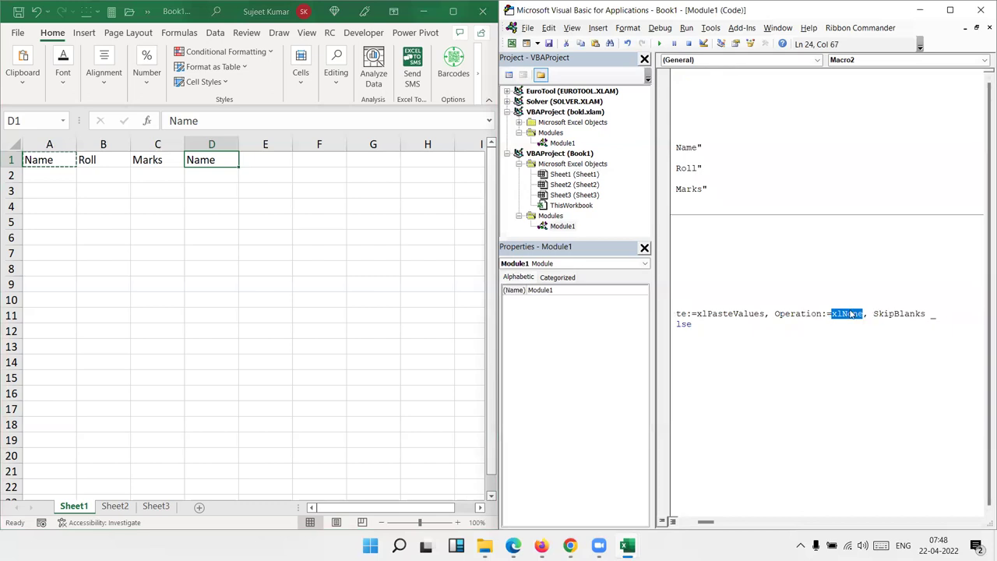
double_click(900, 314)
drag(710, 314, 590, 305)
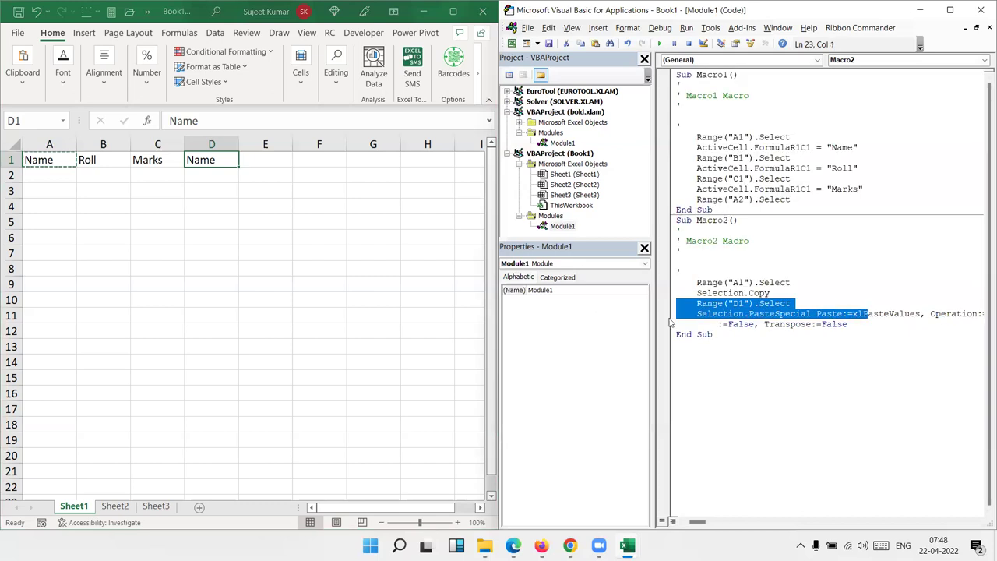
click(789, 333)
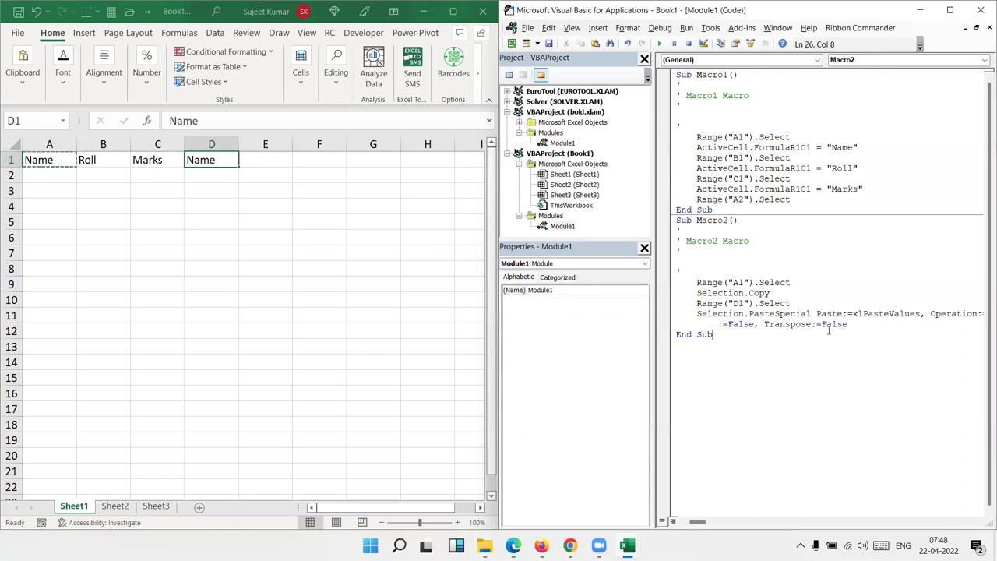
click(219, 162)
right_click(215, 190)
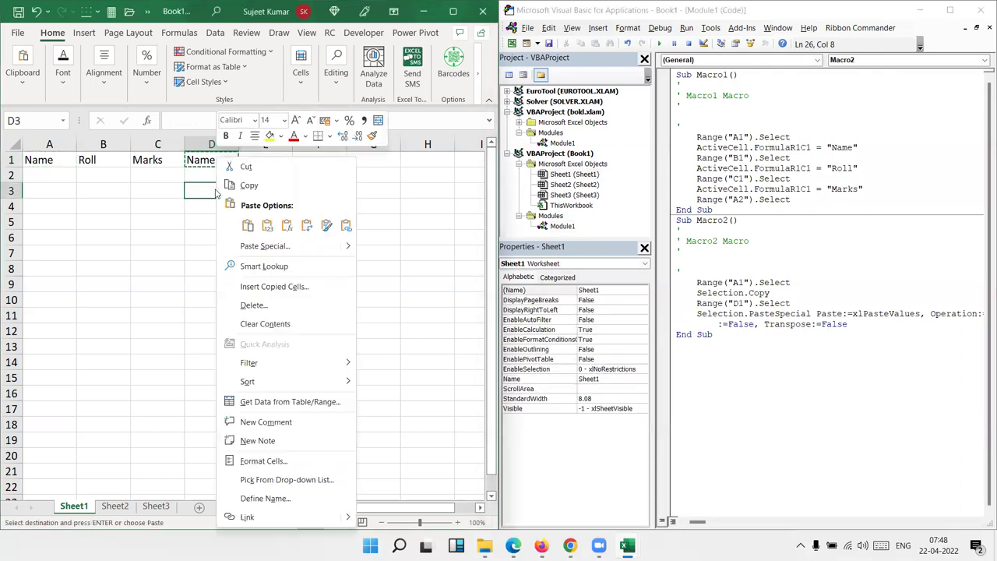
click(262, 249)
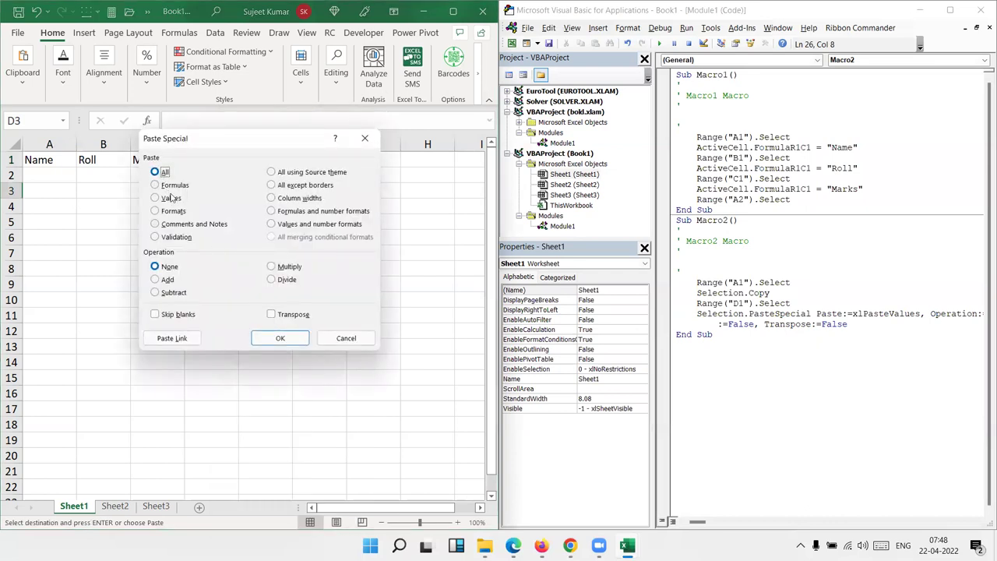
click(161, 266)
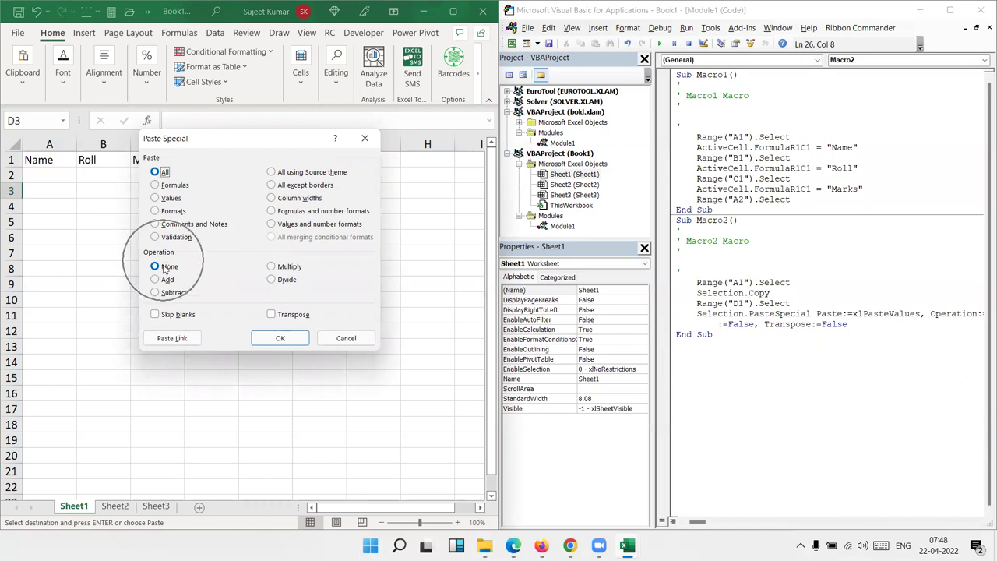
click(169, 318)
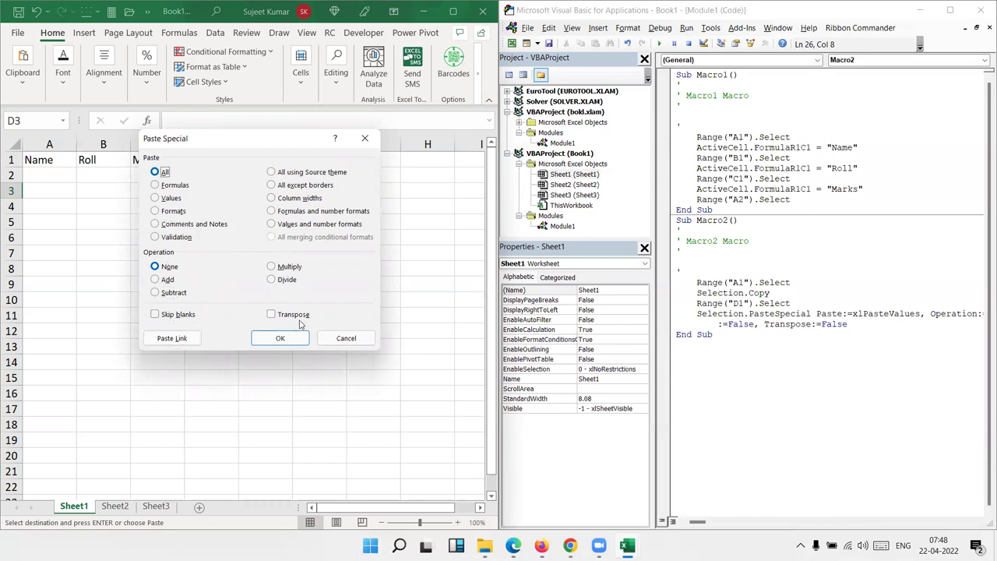
click(299, 322)
click(299, 323)
click(169, 178)
key(Escape)
key(Escape)
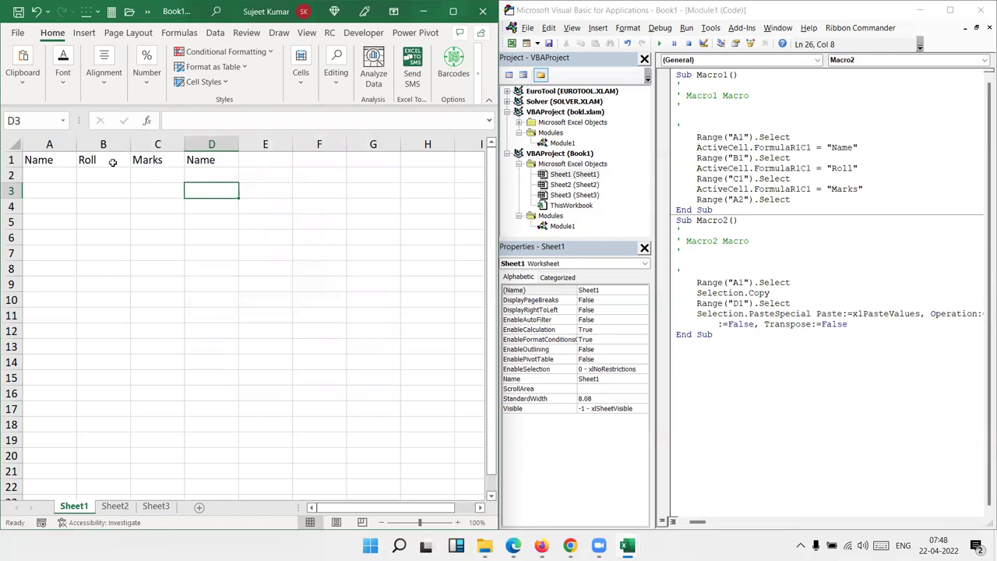
click(107, 162)
click(50, 161)
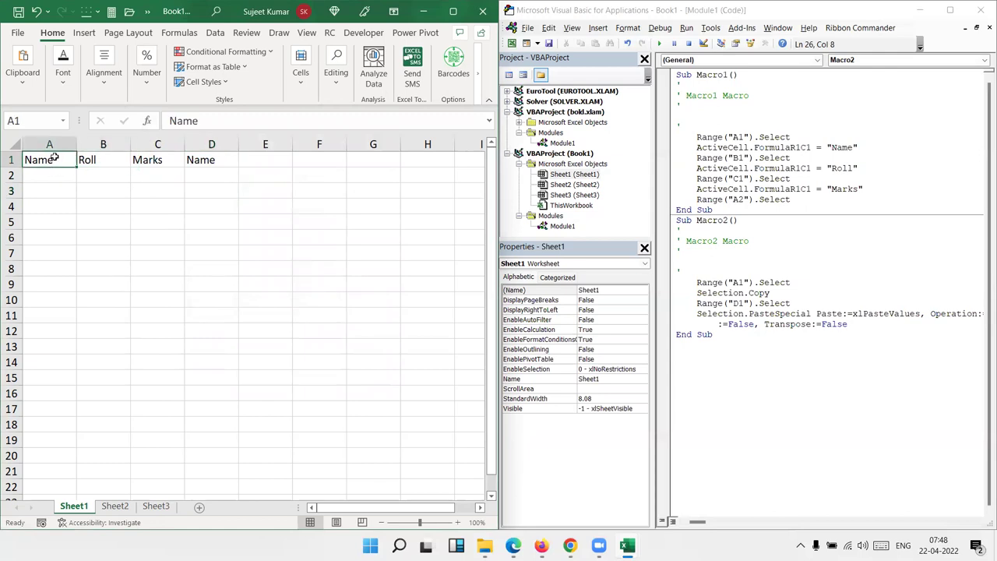
Step: Start recording Macro3 and apply All Borders to the header cells
click(43, 522)
click(622, 398)
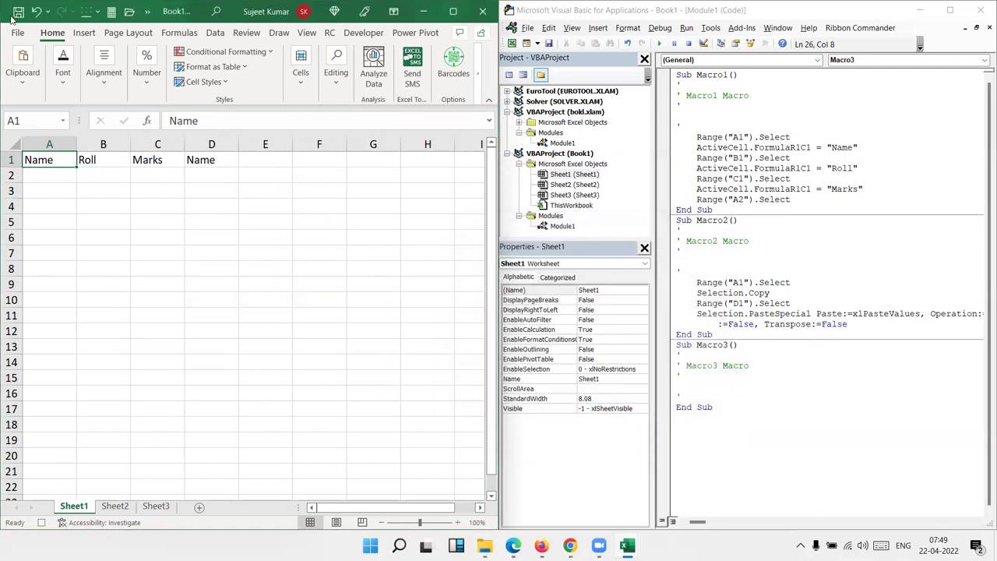
click(22, 70)
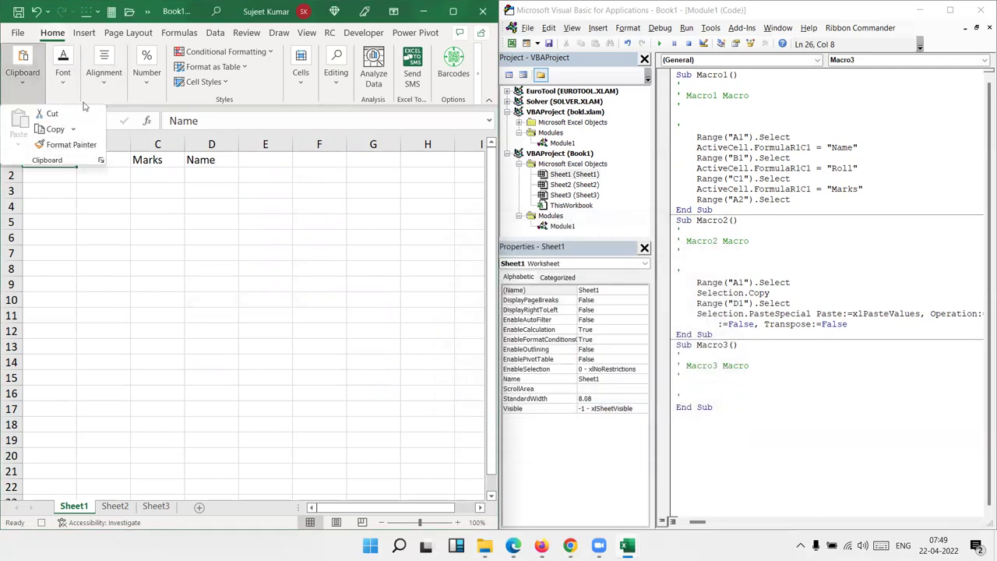
click(63, 74)
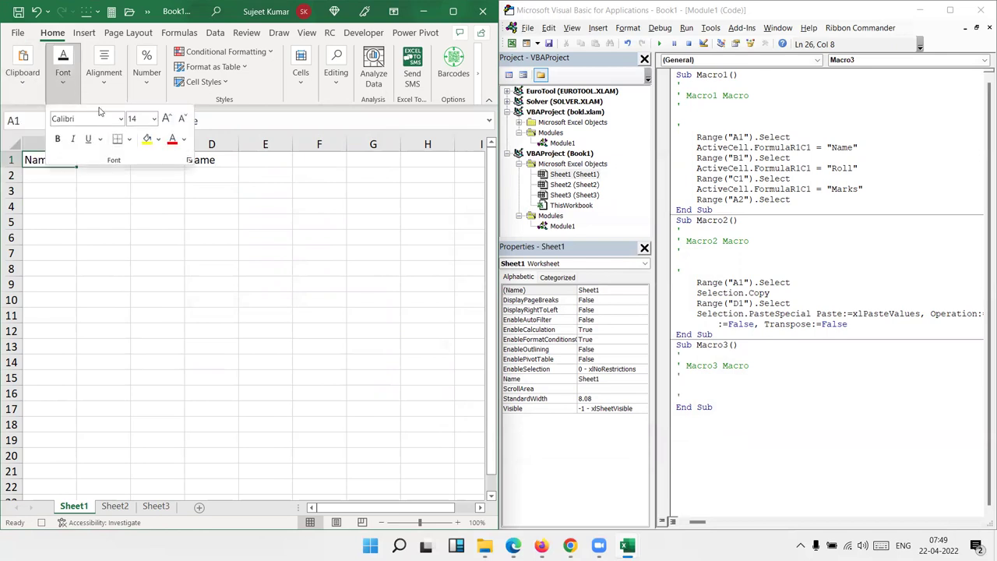
click(127, 140)
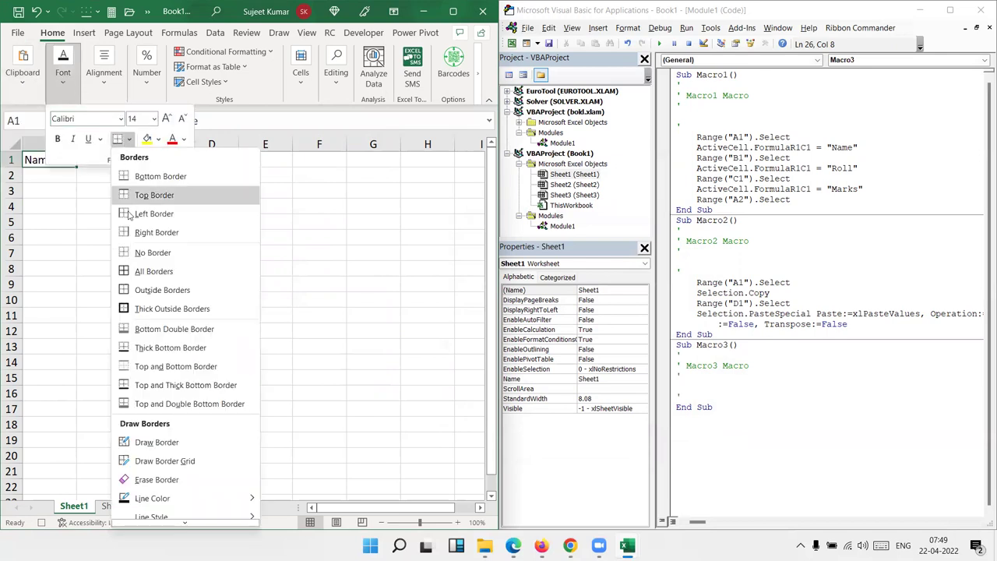
click(139, 270)
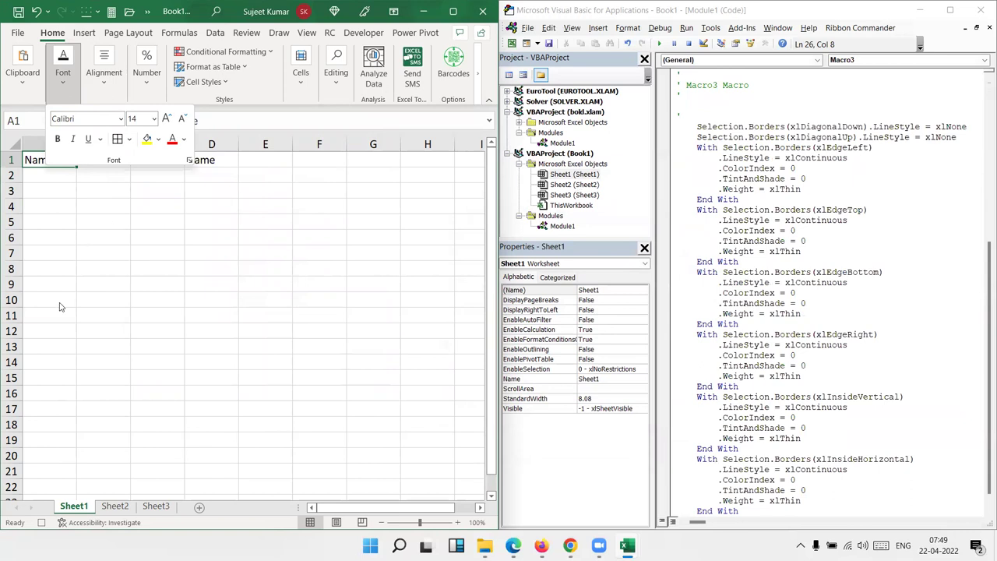
Step: Stop recording and scroll the VBA editor to Macro3's recorded border code
click(42, 524)
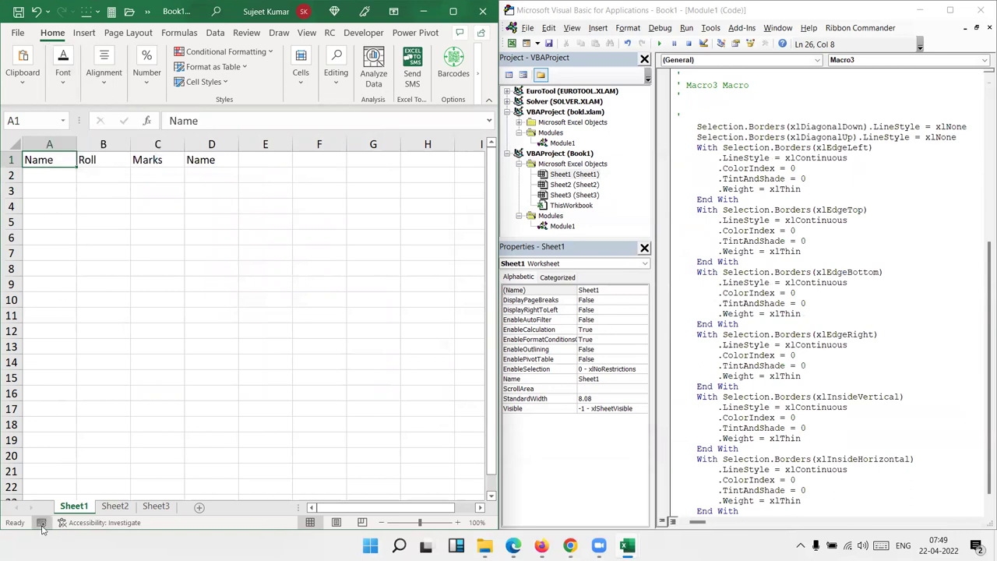
click(839, 220)
scroll(838, 222, down, 1)
scroll(816, 346, up, 3)
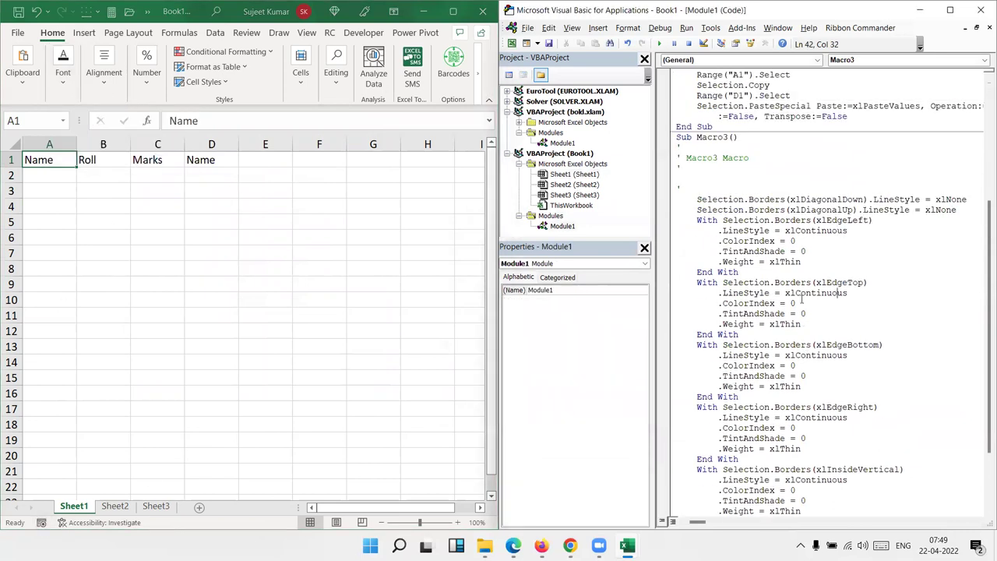
Step: Add Range("A1:D1").Borders.LineStyle = 1 atop Macro3, then select the recorded border code below
click(697, 199)
key(Return)
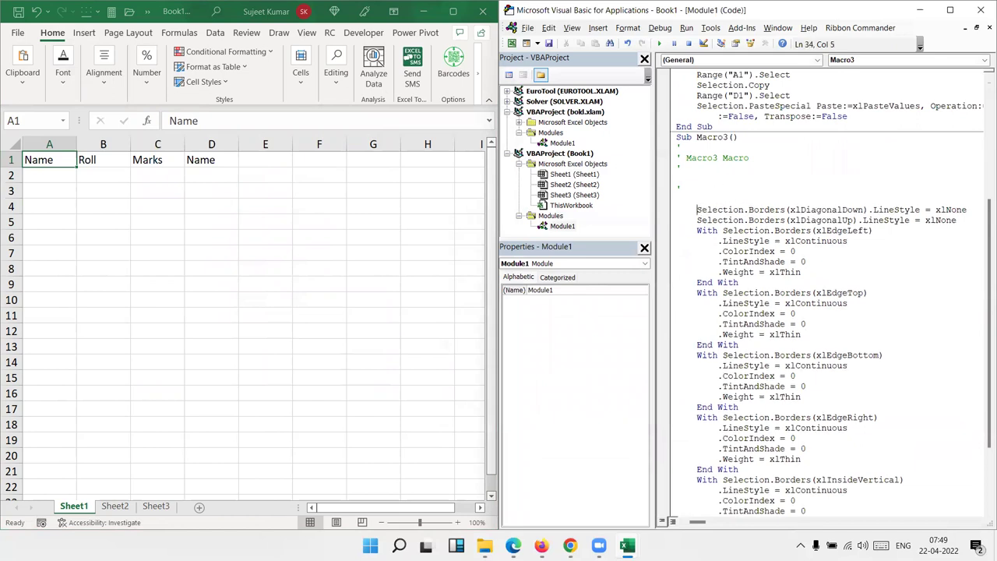
key(Up)
key(Up)
text(range)
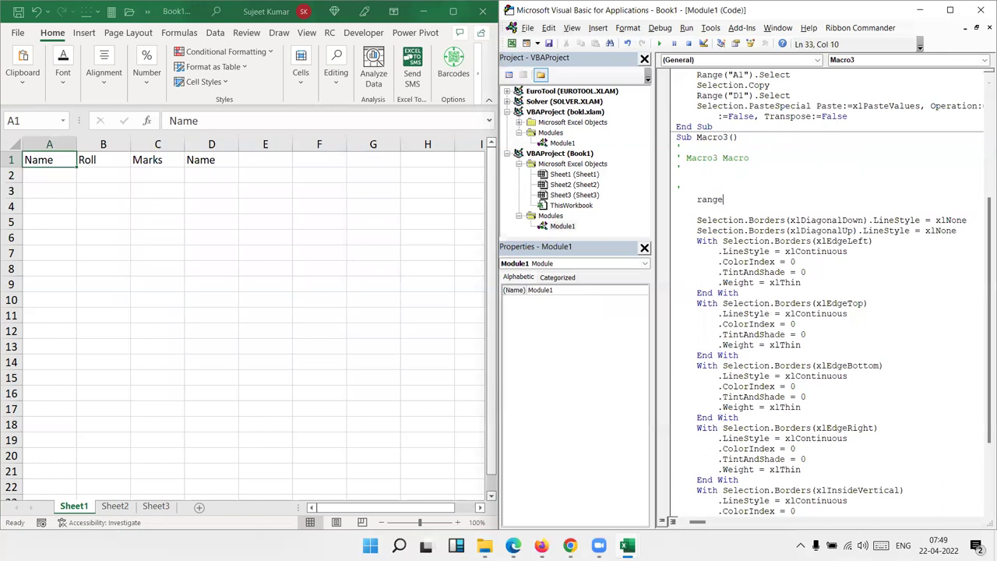
text(("A1:)
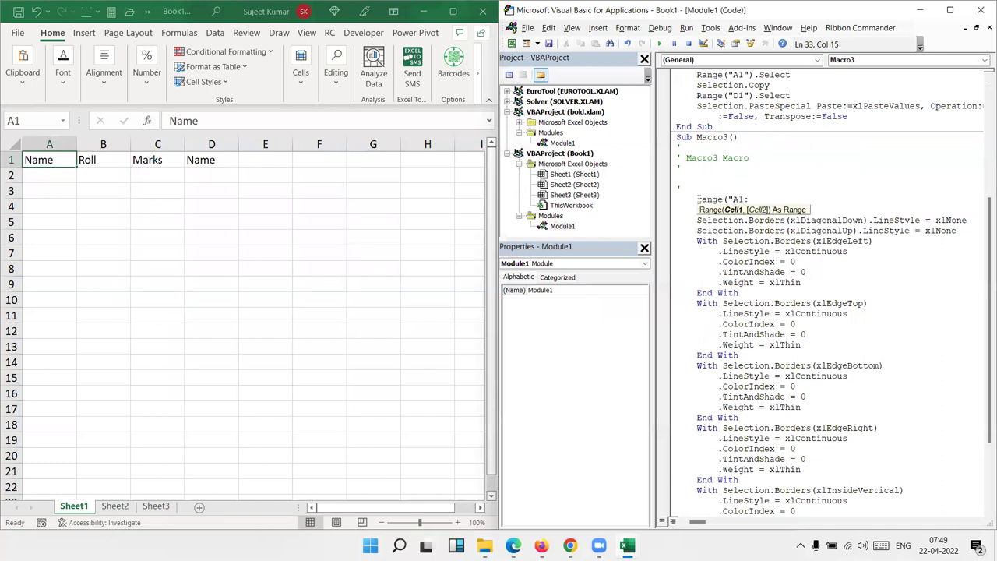
text(D1")
text().bo)
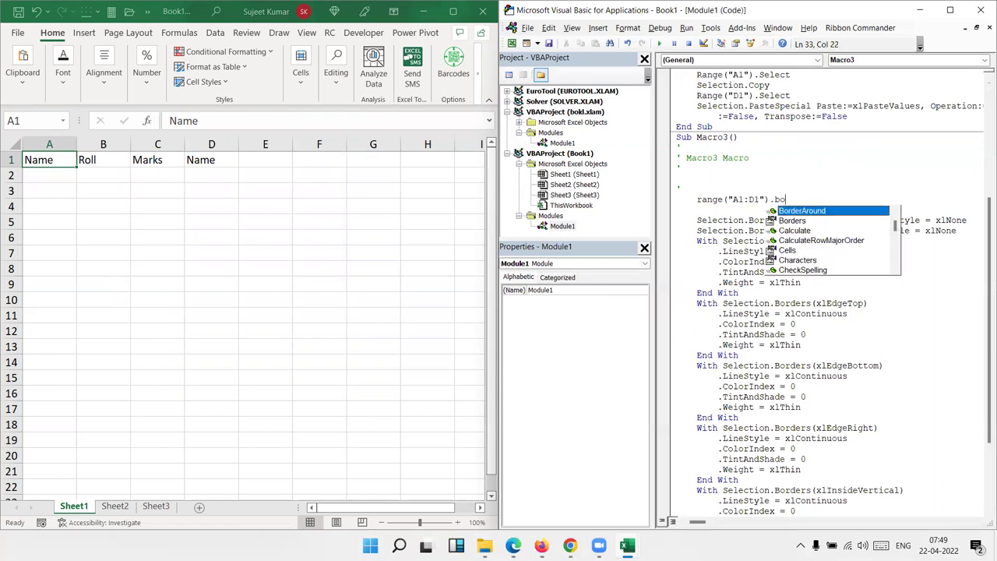
text(r)
key(Tab)
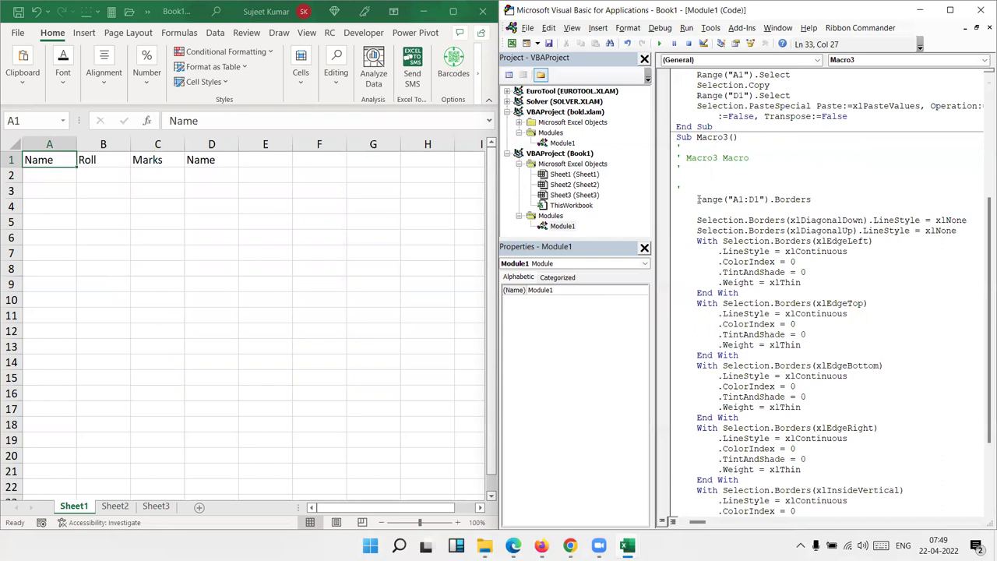
text(.)
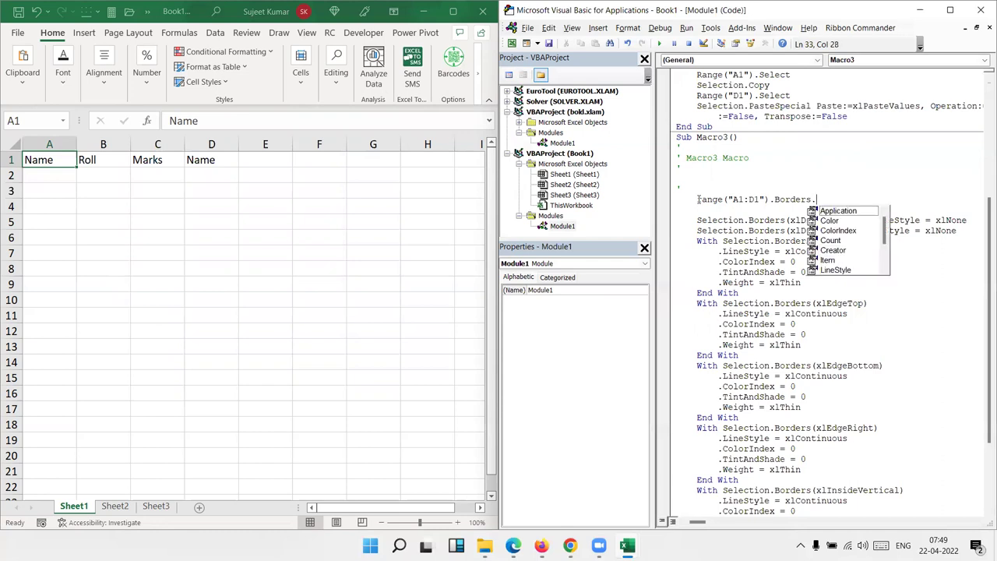
key(Down)
key(Down)
key(Down)
key(Down)
key(Down)
key(Down)
key(Down)
key(Tab)
text(=1)
key(Return)
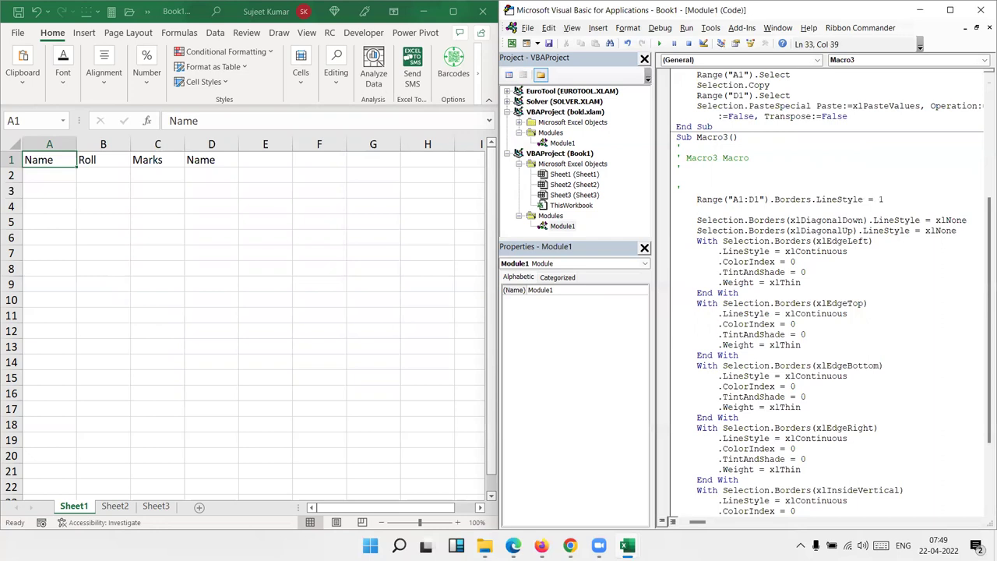
click(872, 219)
key(shift+Down)
key(shift+Down)
key(shift+Down)
key(shift+Down)
key(shift+Down)
key(shift+Down)
key(shift+Down)
key(shift+Down)
key(shift+Down)
key(shift+Down)
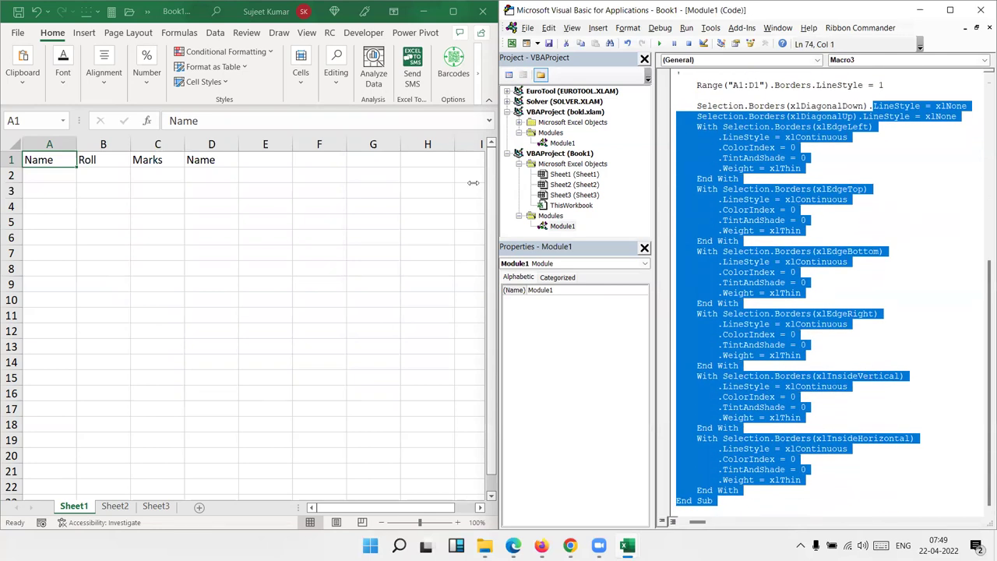
click(342, 216)
right_click(277, 189)
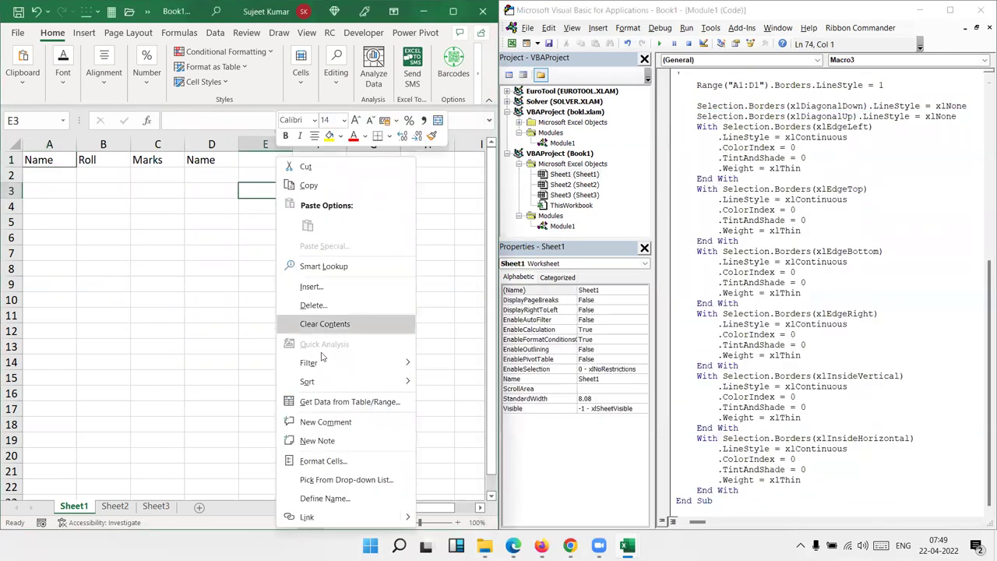
click(303, 462)
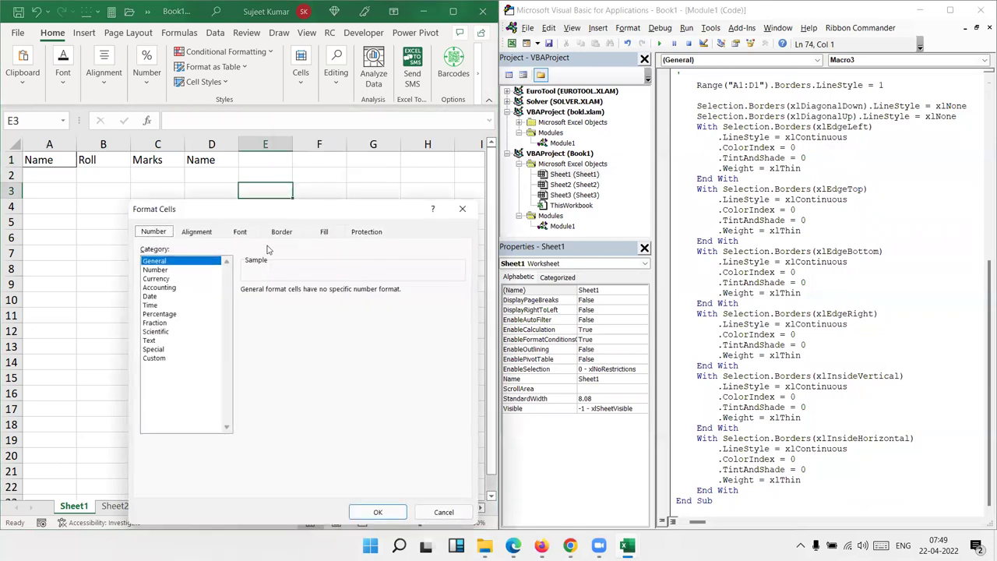
click(275, 235)
drag(327, 215, 239, 135)
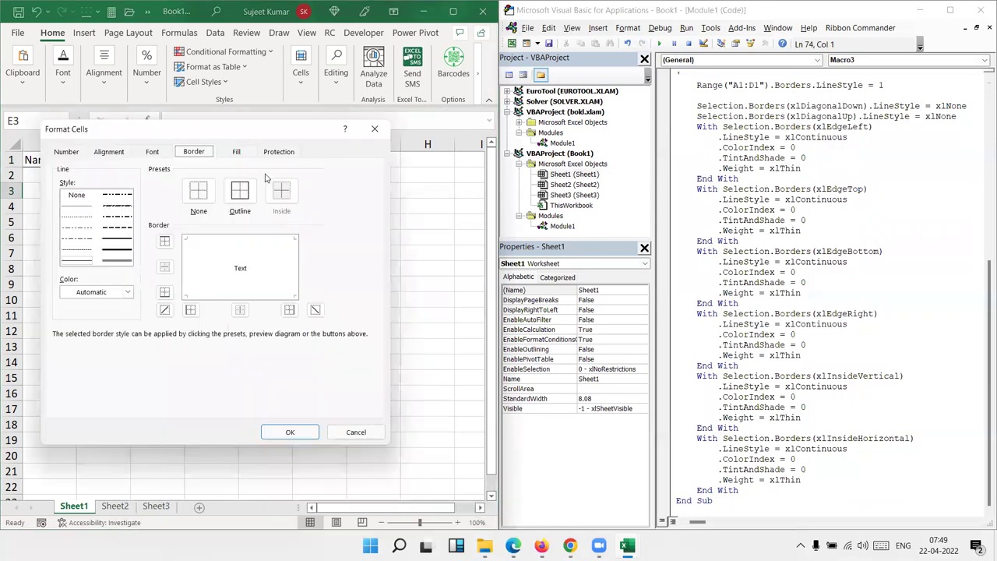
click(264, 245)
click(257, 300)
click(296, 270)
click(195, 257)
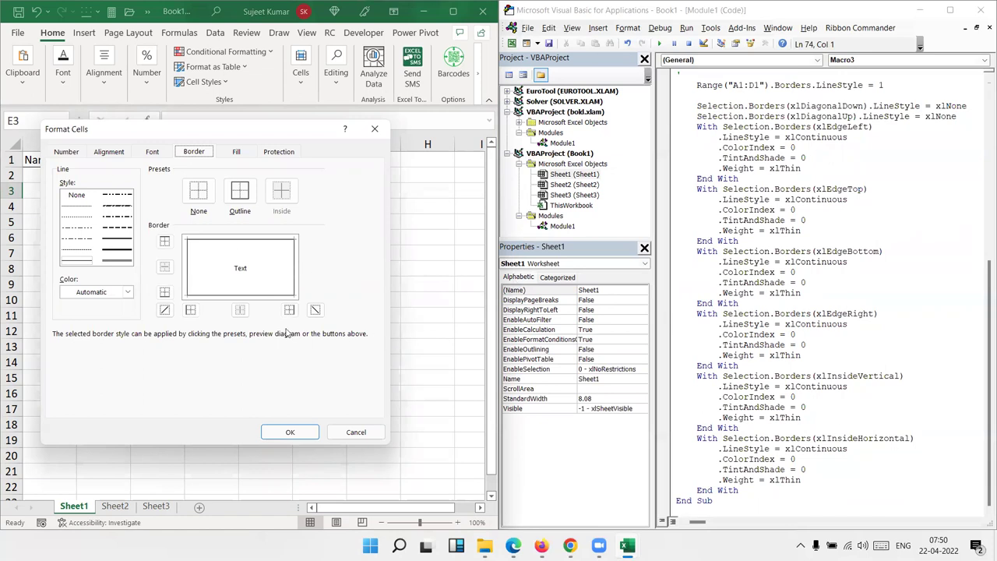
click(234, 270)
click(235, 270)
click(356, 432)
scroll(780, 421, up, 4)
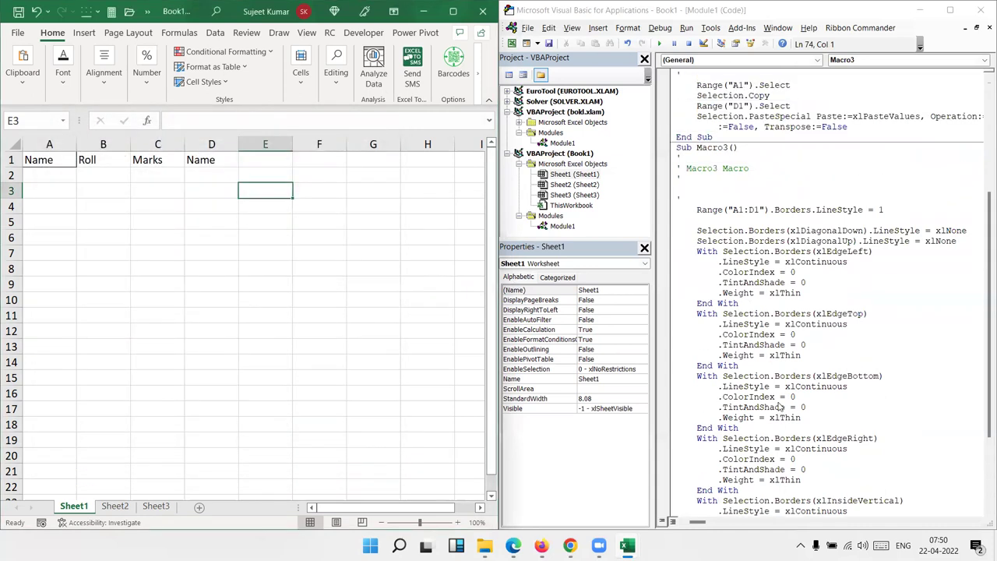
click(811, 210)
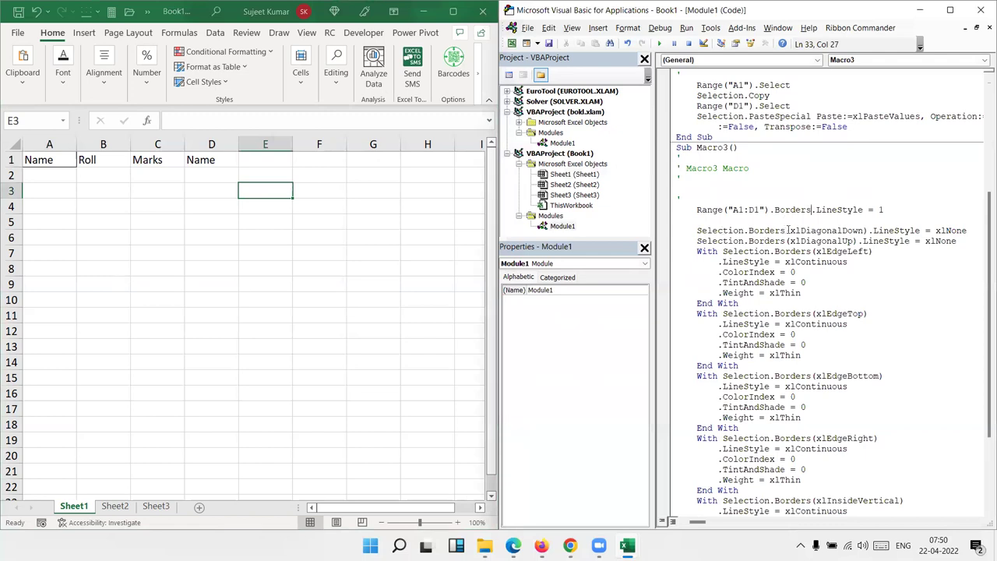
drag(816, 252, 868, 257)
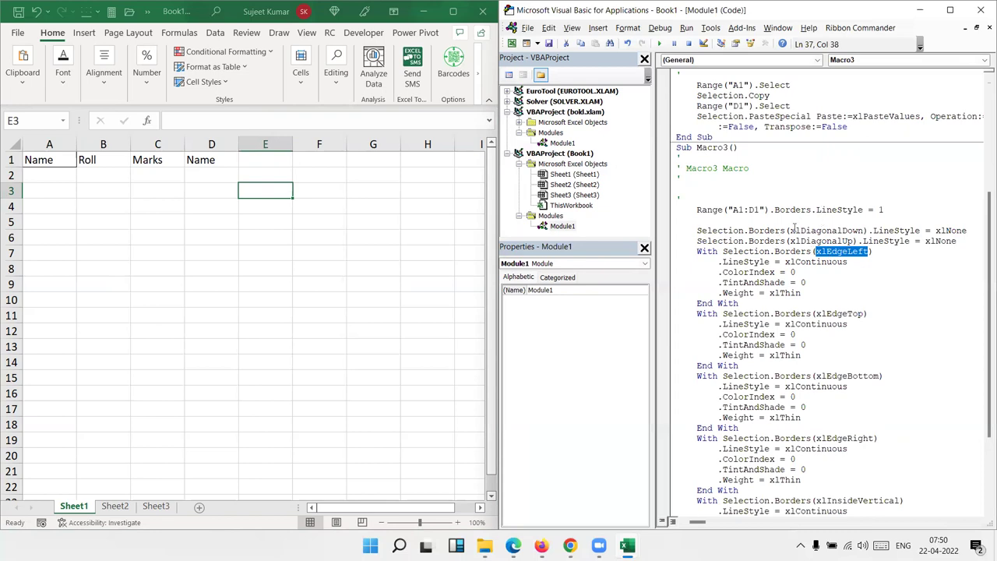
click(802, 210)
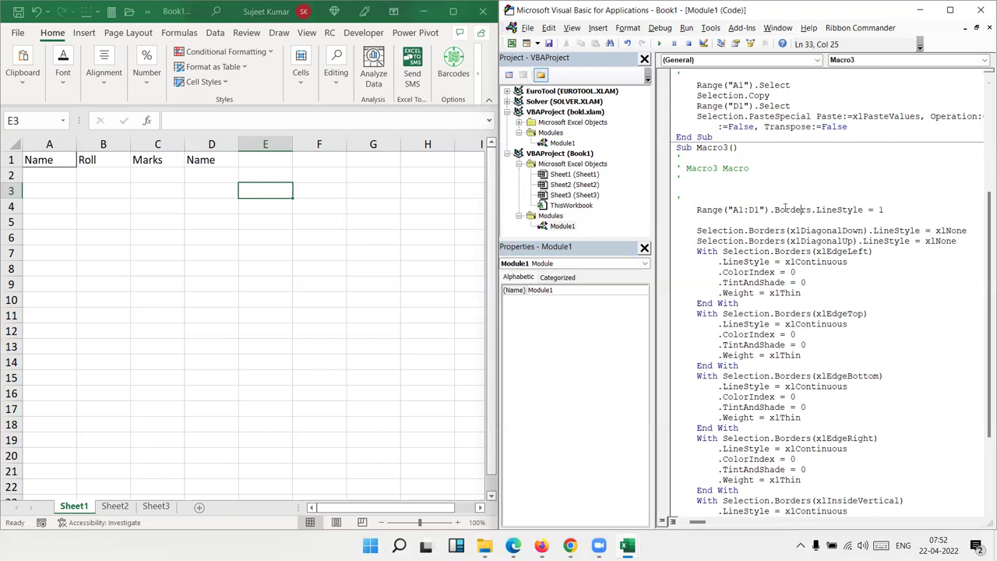
click(813, 209)
text(()
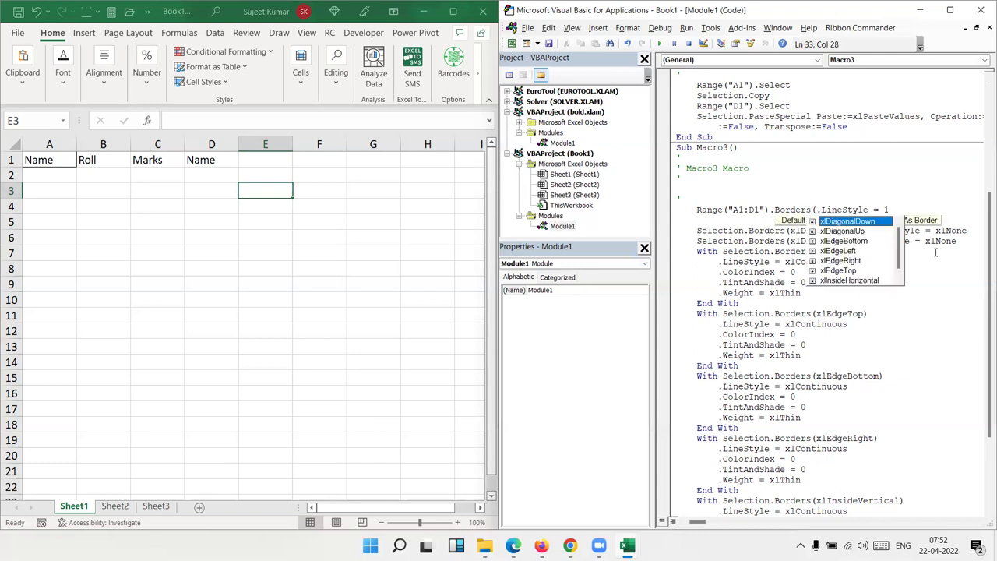
key(BackSpace)
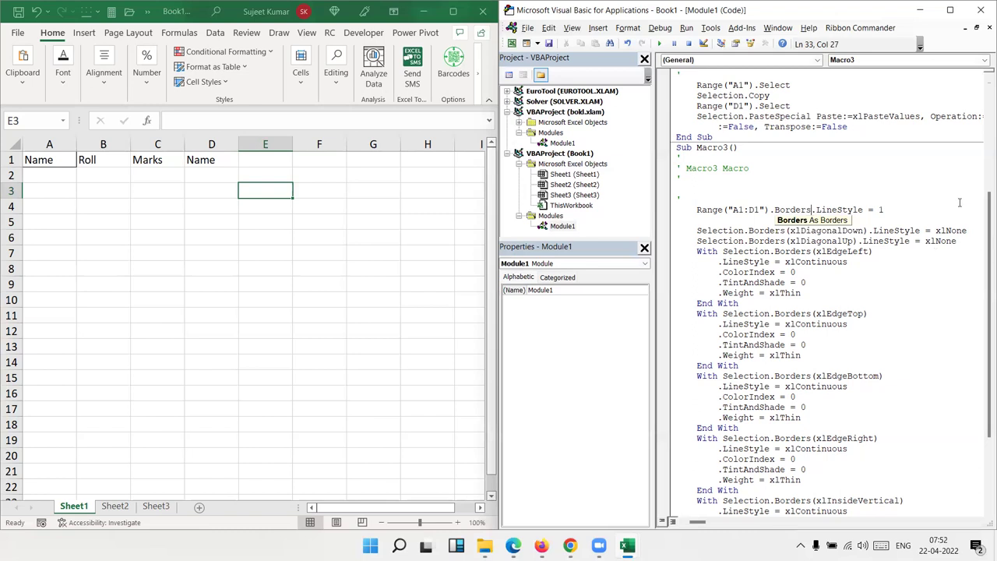
click(783, 116)
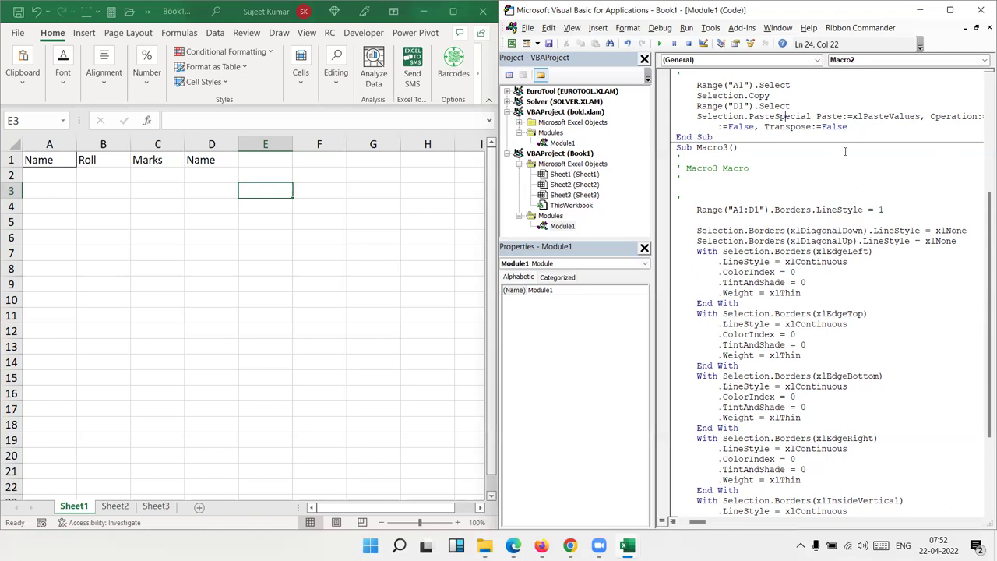
drag(846, 134, 759, 127)
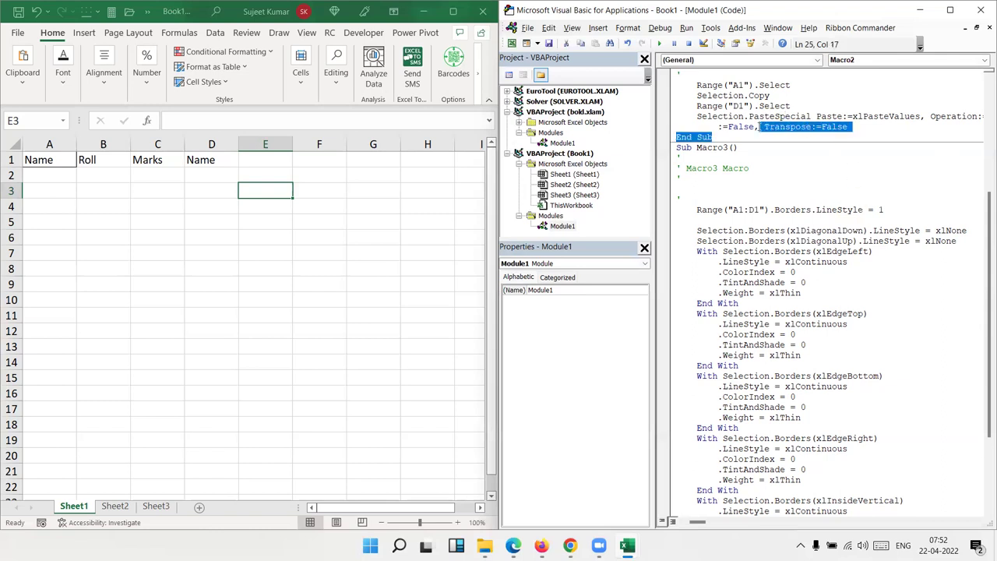
click(786, 138)
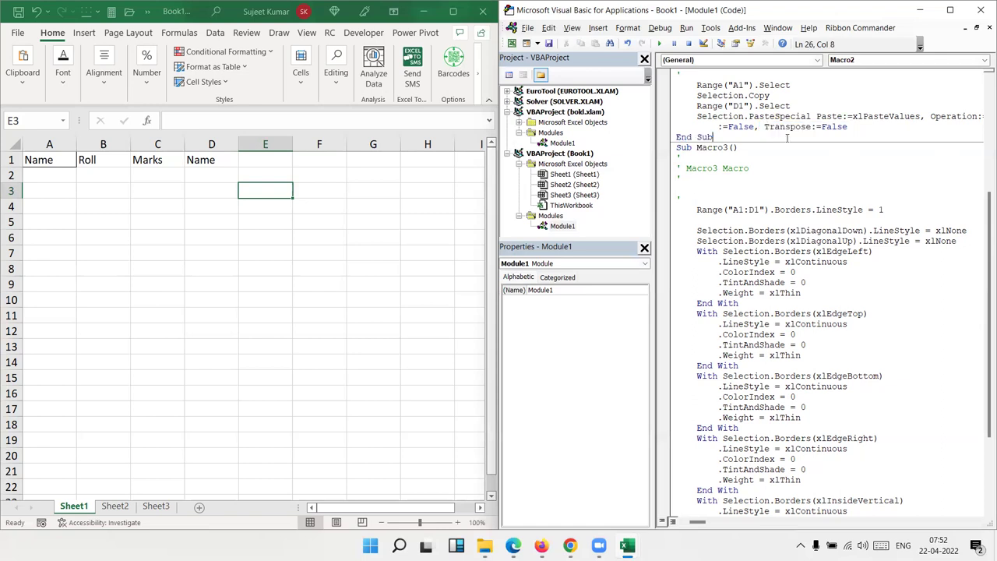